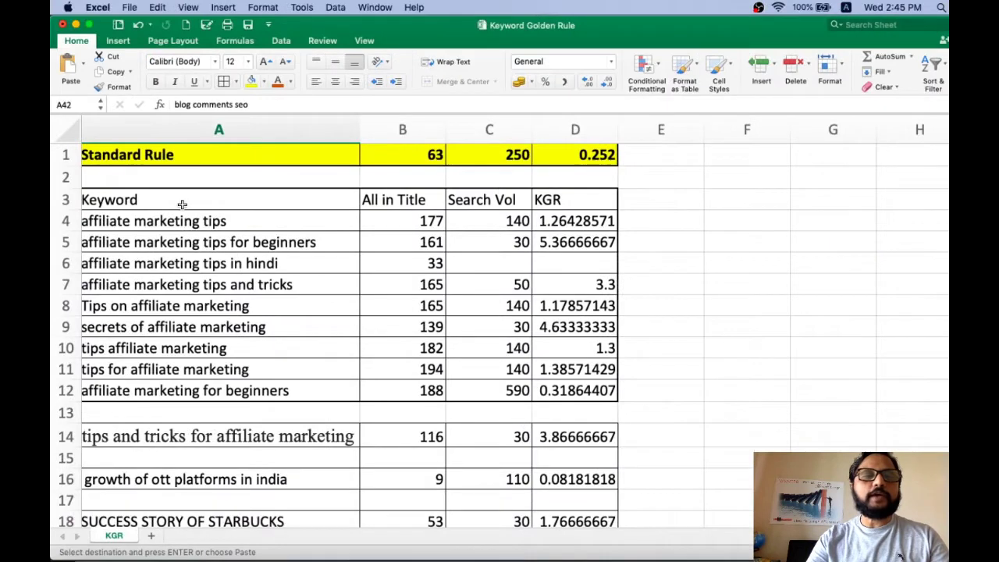
Step: Examine the Standard Rule row's All in Title, Search Vol and KGR cells, including the formula in D1
{"action": "left_click", "coordinate": [121, 168]}
{"action": "key", "text": "Up"}
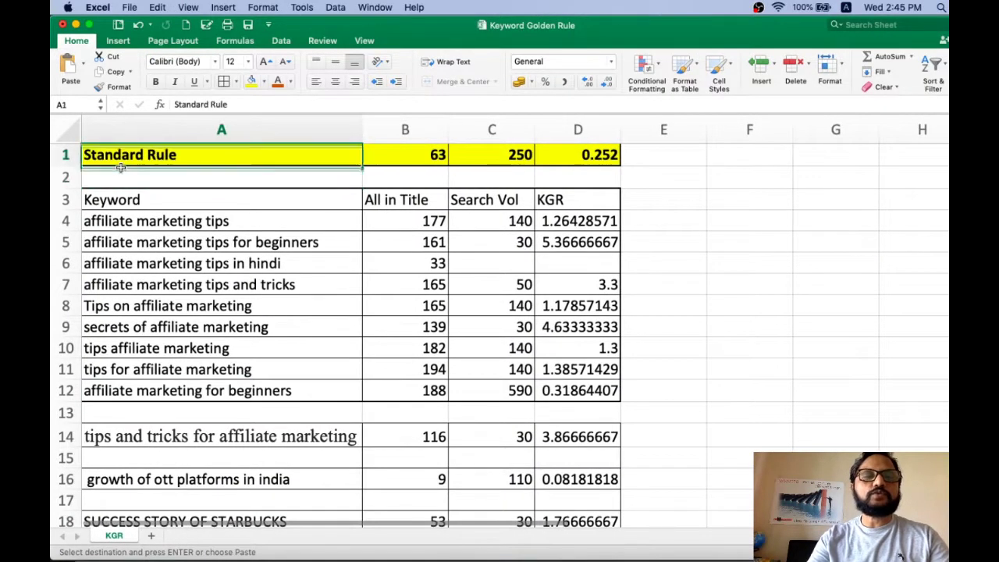
{"action": "key", "text": "Right"}
{"action": "key", "text": "Right"}
{"action": "key", "text": "Right"}
{"action": "key", "text": "Left"}
{"action": "key", "text": "Left"}
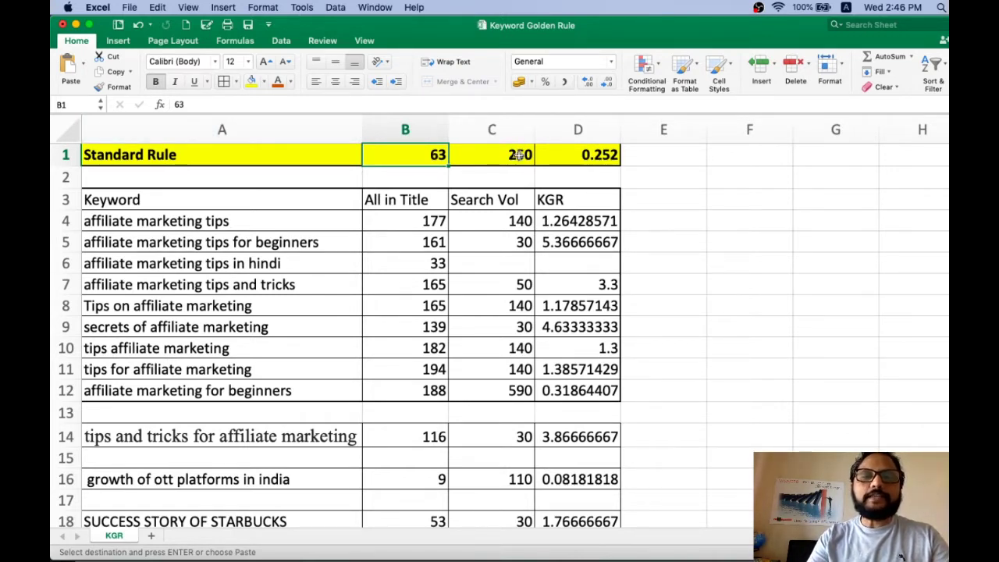
{"action": "left_click", "coordinate": [584, 155]}
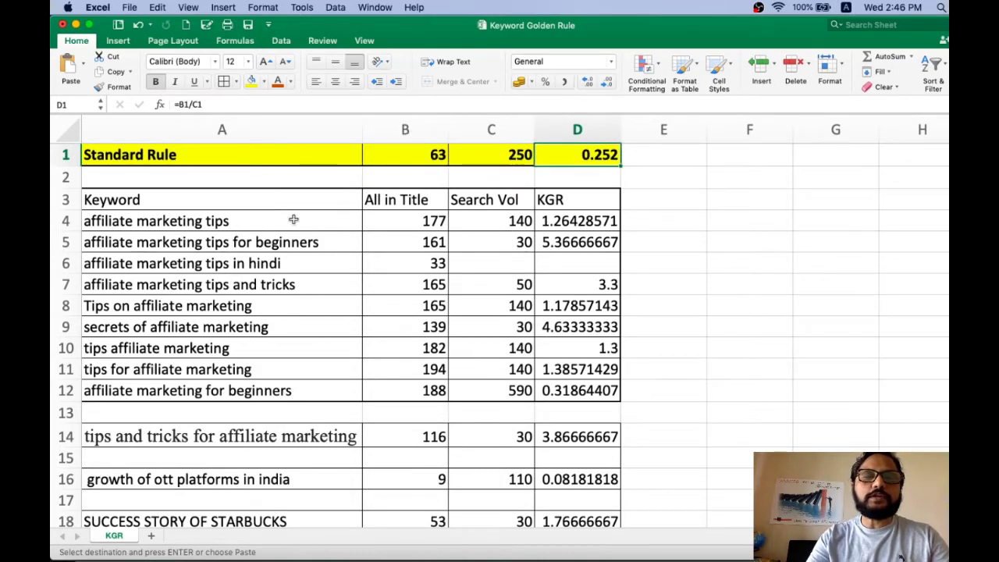
Step: Select the Standard Rule row from A1 to D1 and look over the keyword tables below it
{"action": "scroll", "coordinate": [293, 219], "scroll_direction": "up", "scroll_amount": 5}
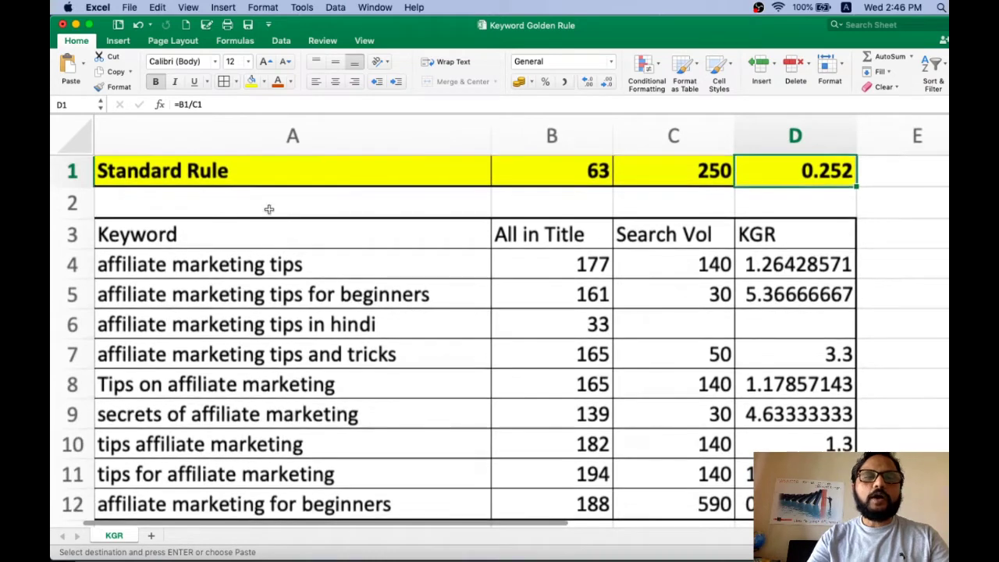
{"action": "left_click", "coordinate": [212, 171]}
{"action": "key", "text": "shift+Right"}
{"action": "key", "text": "shift+Right"}
{"action": "key", "text": "shift+Right"}
{"action": "key", "text": "shift+Right"}
{"action": "key", "text": "shift+Left"}
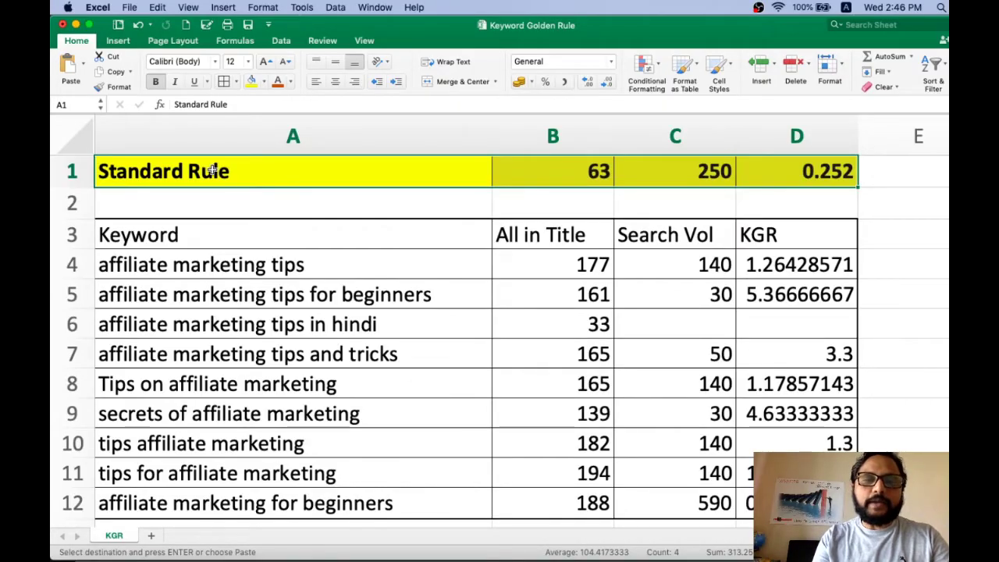
{"action": "scroll", "coordinate": [238, 328], "scroll_direction": "down", "scroll_amount": 10}
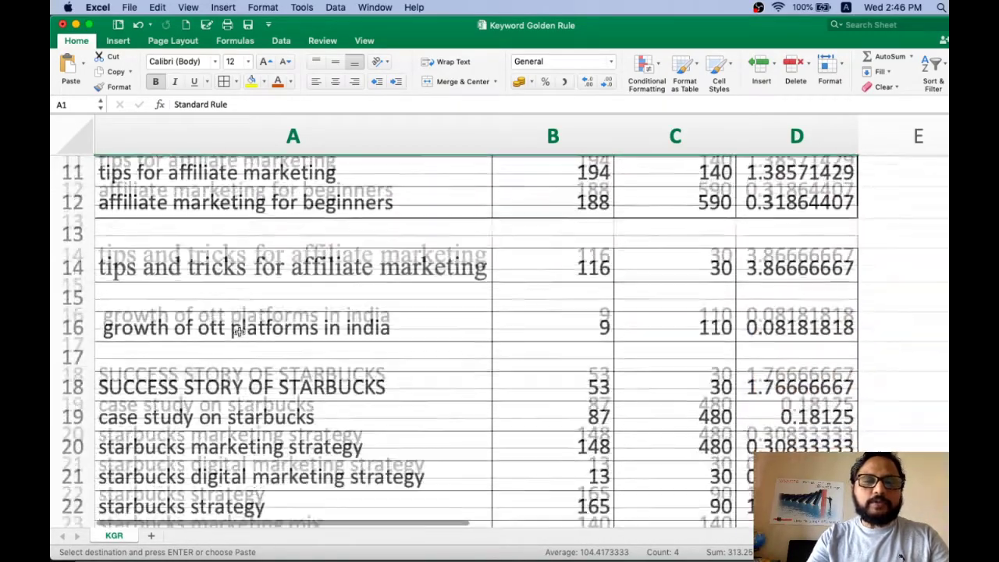
{"action": "scroll", "coordinate": [239, 332], "scroll_direction": "up", "scroll_amount": 10}
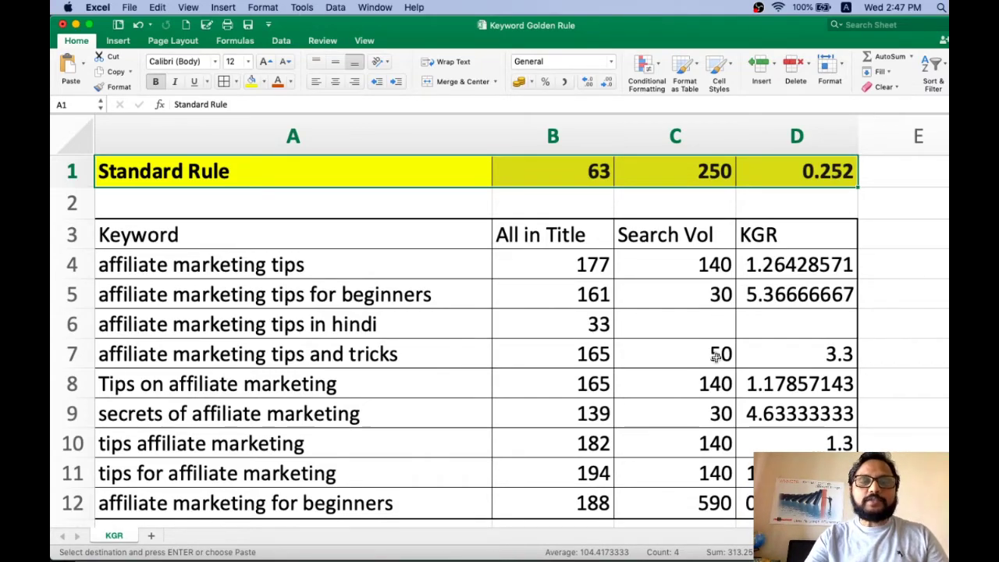
Step: Review the blog commenting keywords in rows 36 to 42 and their search volumes, finishing on "blog comments seo" in A42
{"action": "scroll", "coordinate": [714, 355], "scroll_direction": "down", "scroll_amount": 10}
{"action": "scroll", "coordinate": [714, 355], "scroll_direction": "down", "scroll_amount": 2}
{"action": "scroll", "coordinate": [695, 353], "scroll_direction": "up", "scroll_amount": 2}
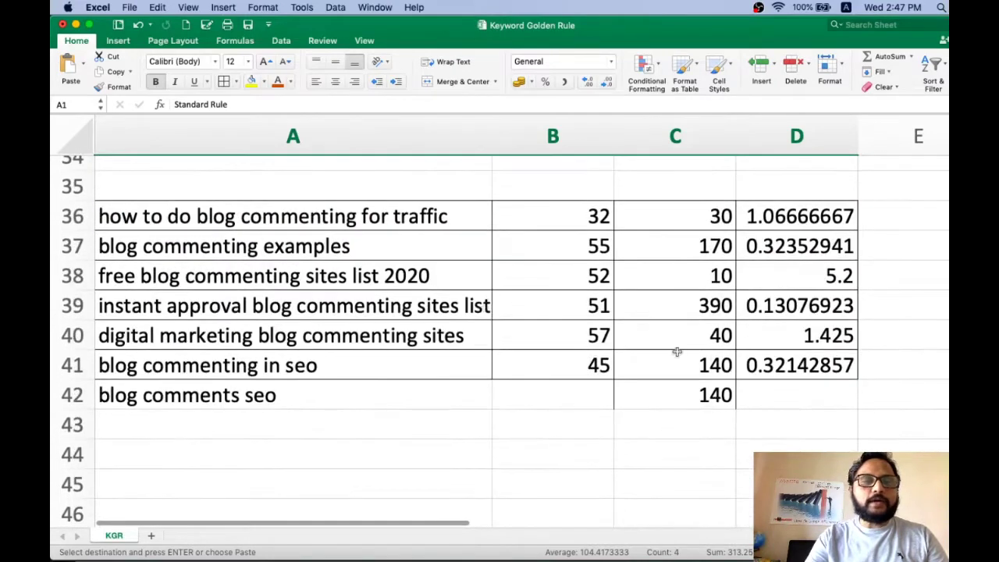
{"action": "left_click", "coordinate": [223, 211]}
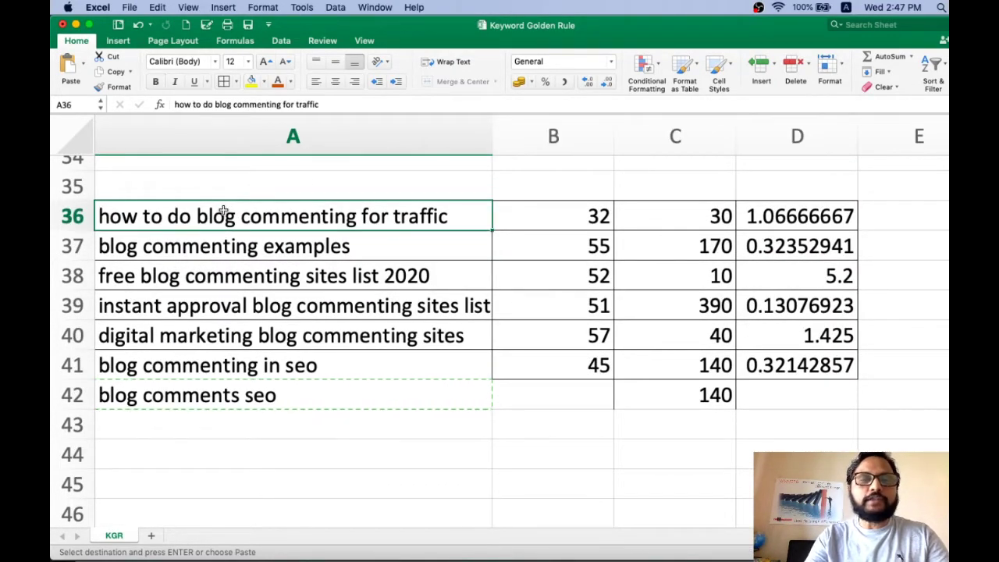
{"action": "key", "text": "Down"}
{"action": "key", "text": "Down"}
{"action": "key", "text": "Down"}
{"action": "key", "text": "Down"}
{"action": "key", "text": "Down"}
{"action": "key", "text": "Down"}
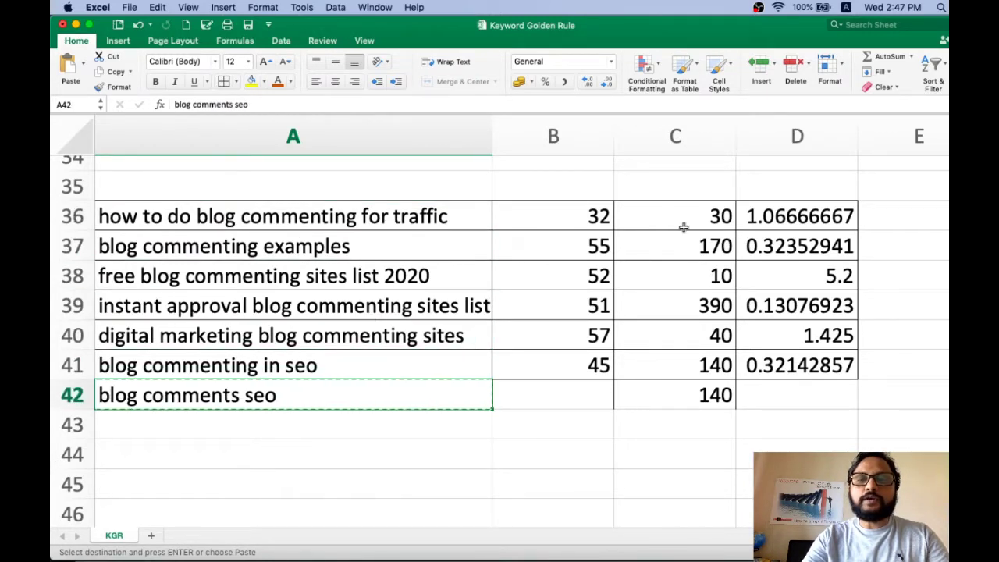
{"action": "left_click", "coordinate": [697, 222]}
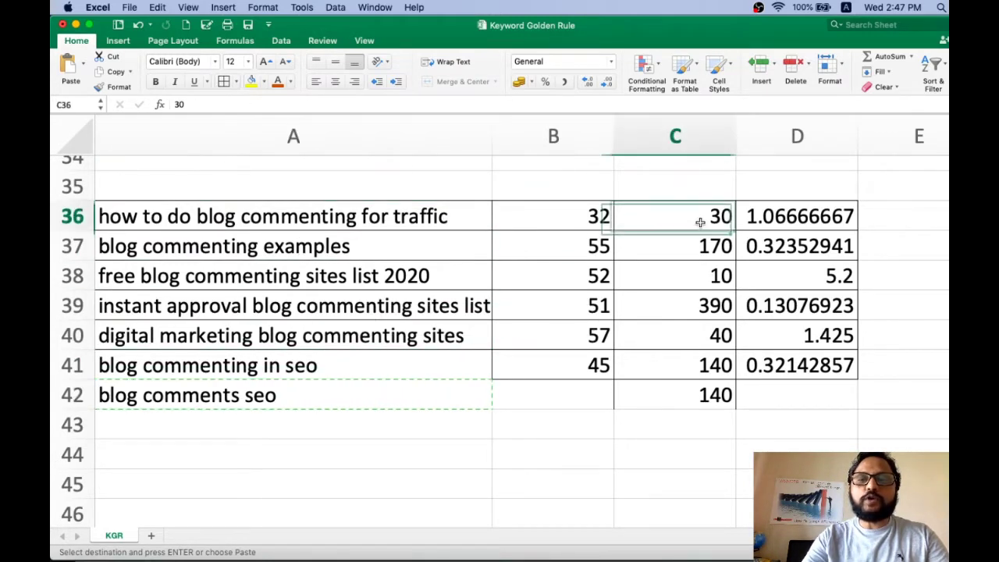
{"action": "left_click", "coordinate": [202, 396]}
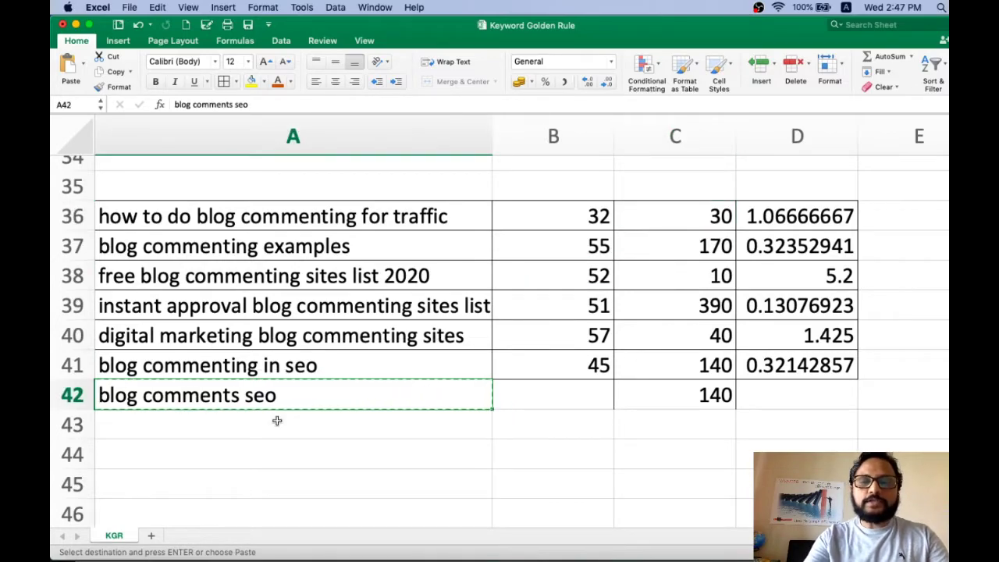
{"action": "key", "text": "ctrl+Right"}
{"action": "key", "text": "ctrl+Left"}
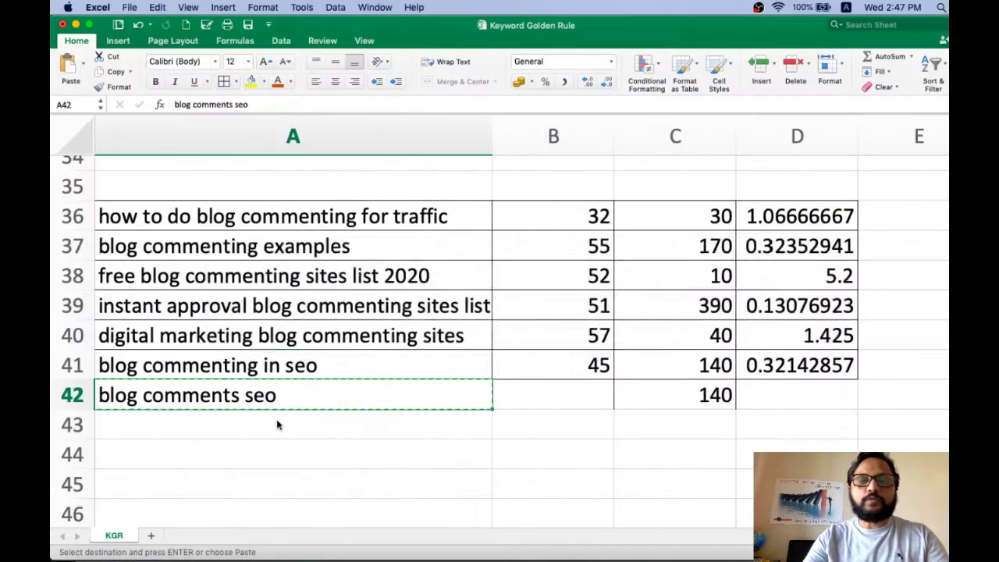
Step: Switch to Chrome and search Google for "blog comments seo"
{"action": "key", "text": "super+Tab"}
{"action": "key", "text": "super+Tab"}
{"action": "key", "text": "super+Tab"}
{"action": "key", "text": "super+Tab"}
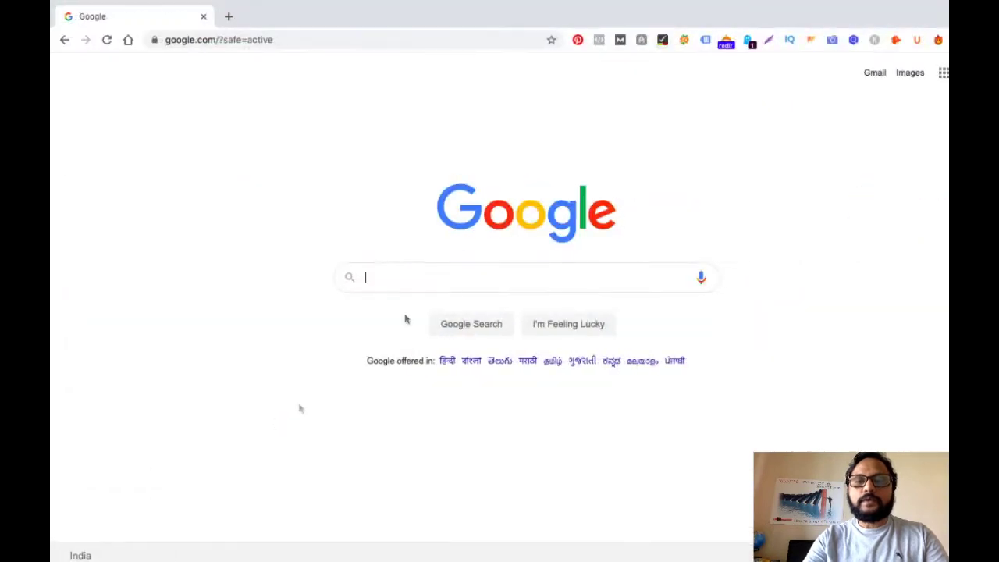
{"action": "type", "text": "blog comments seo"}
{"action": "left_click", "coordinate": [364, 304]}
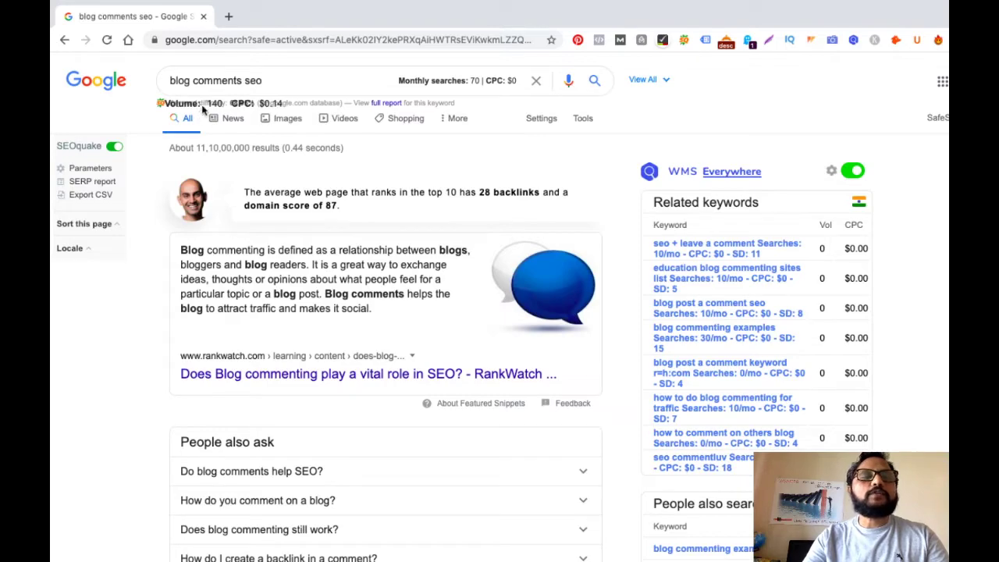
Step: Compare the keyword volume shown in the Google results with the search volume in cell C42 of the Excel sheet
{"action": "scroll", "coordinate": [203, 110], "scroll_direction": "up", "scroll_amount": 5}
{"action": "key", "text": "super+Tab"}
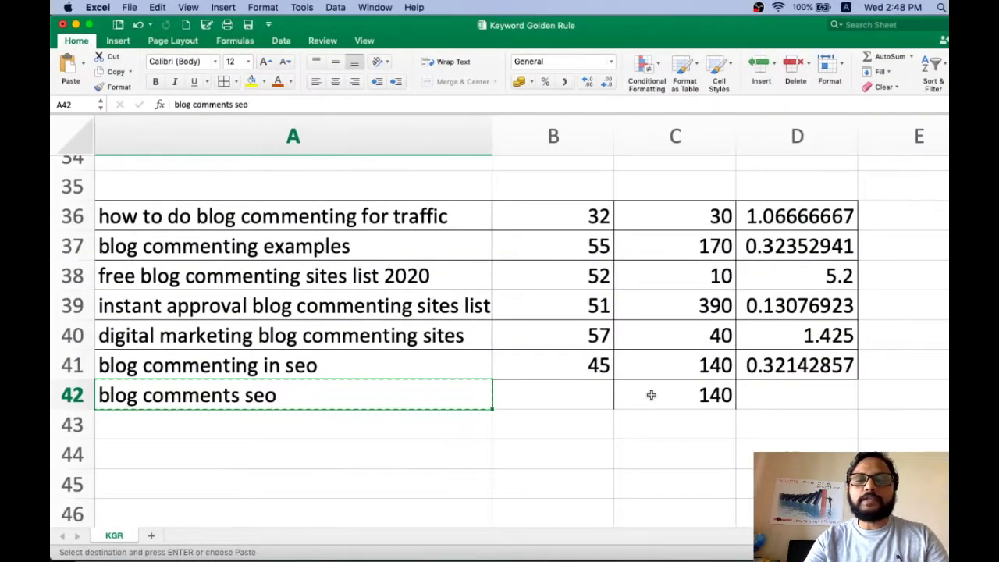
{"action": "left_click", "coordinate": [651, 395]}
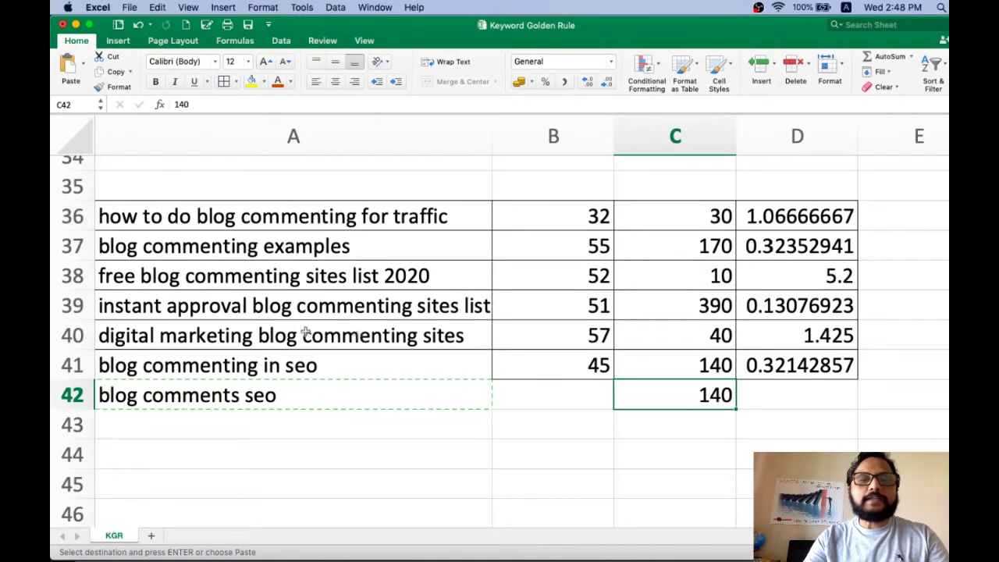
{"action": "key", "text": "super+Tab"}
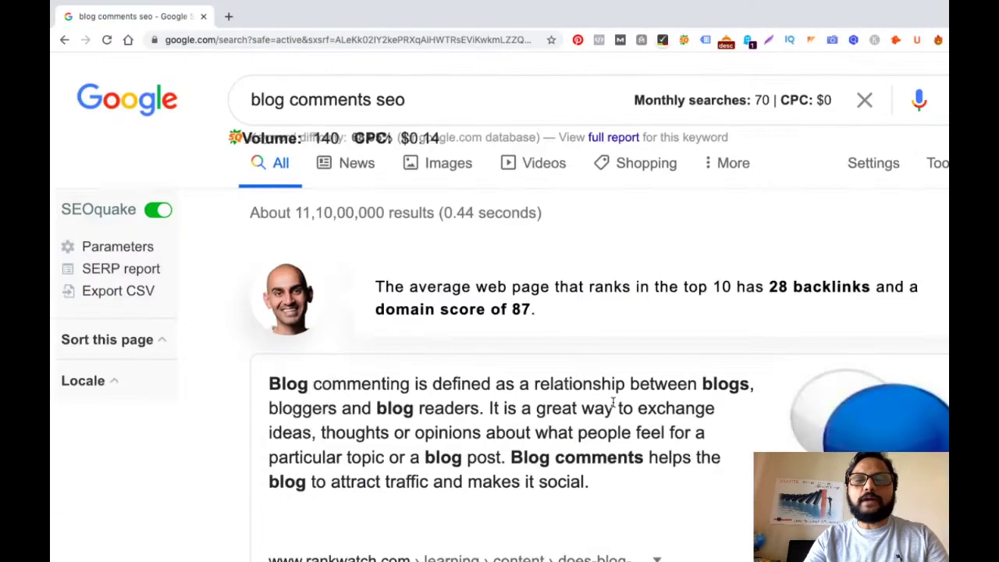
Step: Examine the Google results page and its Related keywords and People also searched for lists for more keyword ideas
{"action": "key", "text": "super+minus"}
{"action": "scroll", "coordinate": [614, 394], "scroll_direction": "down", "scroll_amount": 5}
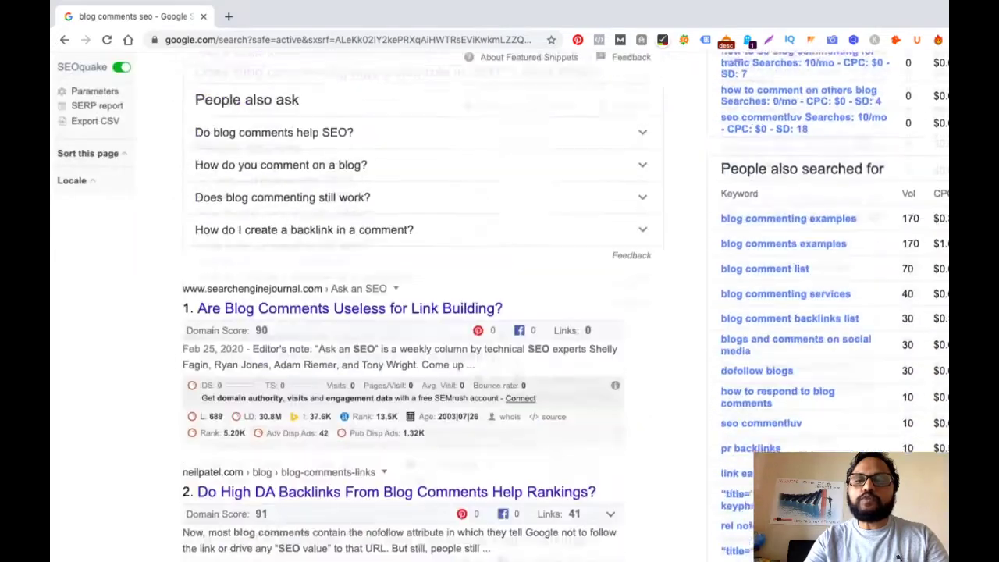
{"action": "scroll", "coordinate": [808, 352], "scroll_direction": "down", "scroll_amount": 3}
{"action": "scroll", "coordinate": [807, 351], "scroll_direction": "up", "scroll_amount": 3}
{"action": "scroll", "coordinate": [808, 351], "scroll_direction": "down", "scroll_amount": 3}
{"action": "scroll", "coordinate": [807, 441], "scroll_direction": "up", "scroll_amount": 7}
{"action": "scroll", "coordinate": [808, 442], "scroll_direction": "down", "scroll_amount": 5}
{"action": "scroll", "coordinate": [808, 442], "scroll_direction": "up", "scroll_amount": 6}
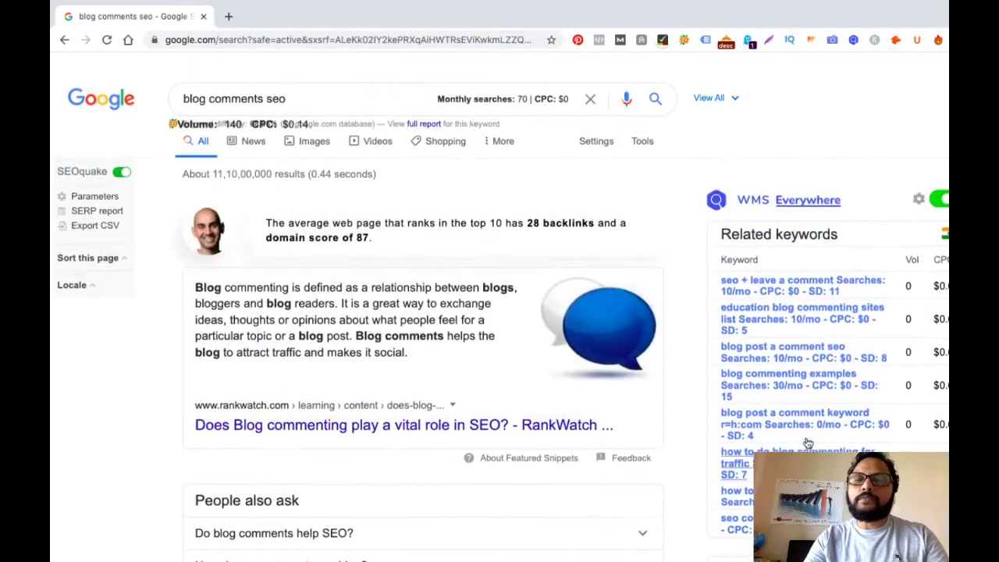
{"action": "scroll", "coordinate": [804, 366], "scroll_direction": "down", "scroll_amount": 5}
{"action": "scroll", "coordinate": [802, 366], "scroll_direction": "up", "scroll_amount": 6}
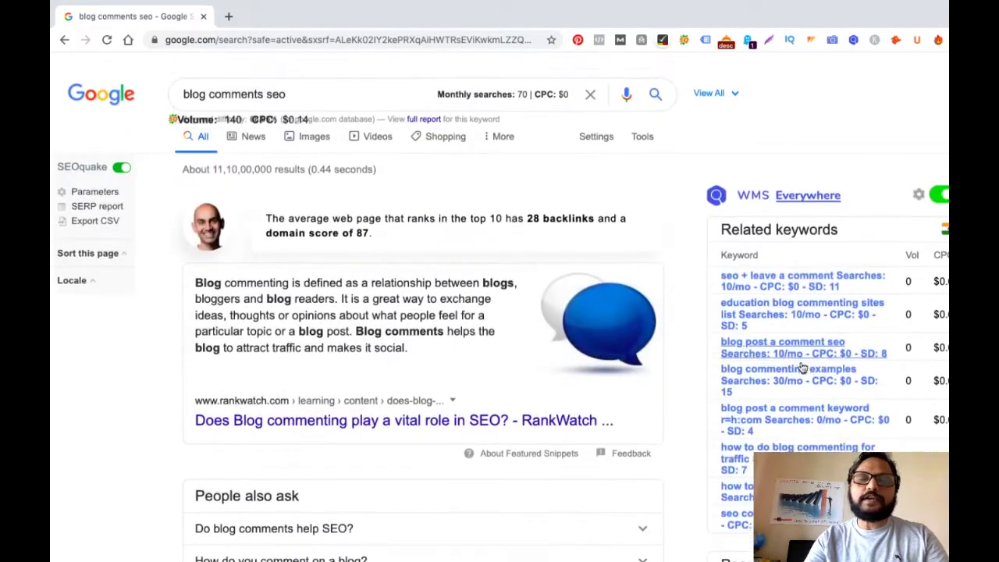
{"action": "scroll", "coordinate": [802, 367], "scroll_direction": "down", "scroll_amount": 1}
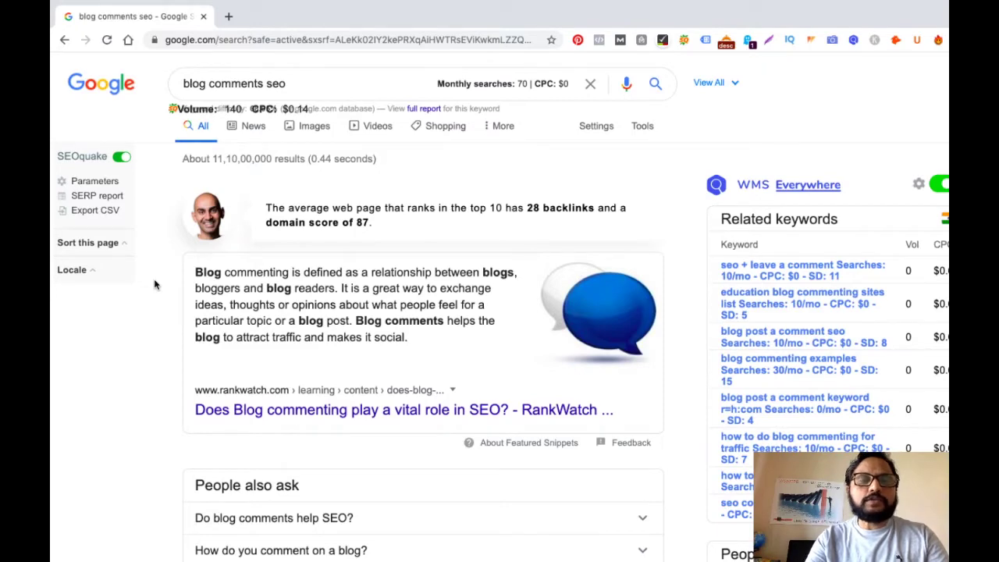
Step: Switch to Excel and select the search volumes of the blog commenting keywords, C36 to C42
{"action": "key", "text": "super+Tab"}
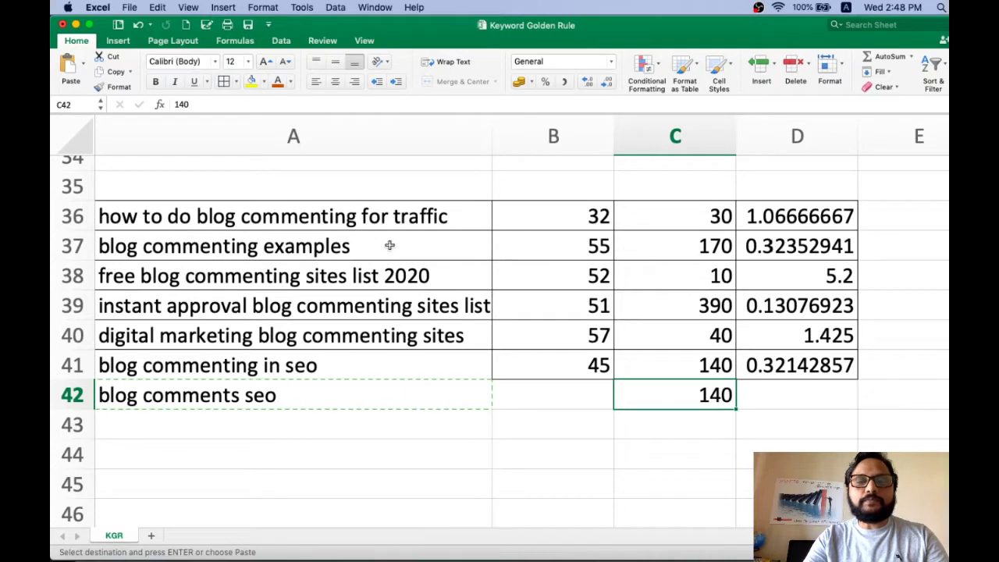
{"action": "left_click", "coordinate": [692, 212]}
{"action": "key", "text": "shift+Down"}
{"action": "key", "text": "shift+Down"}
{"action": "key", "text": "shift+Down"}
{"action": "key", "text": "shift+Down"}
{"action": "key", "text": "shift+Down"}
{"action": "key", "text": "shift+Down"}
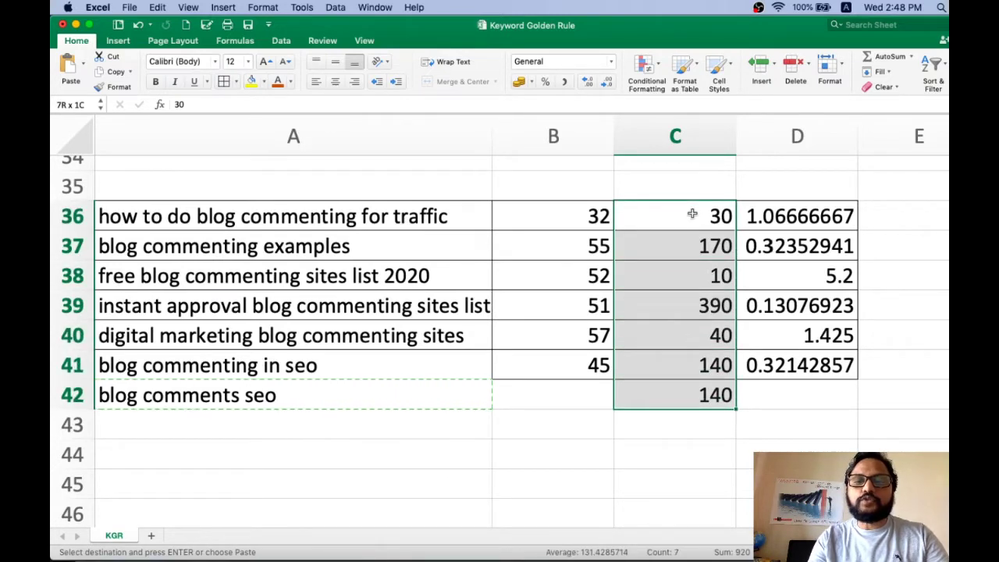
Step: Check the All in Title values of the blog commenting keywords in column B, ending on the empty cell B42
{"action": "key", "text": "Down"}
{"action": "key", "text": "Left"}
{"action": "key", "text": "Down"}
{"action": "key", "text": "Down"}
{"action": "key", "text": "Down"}
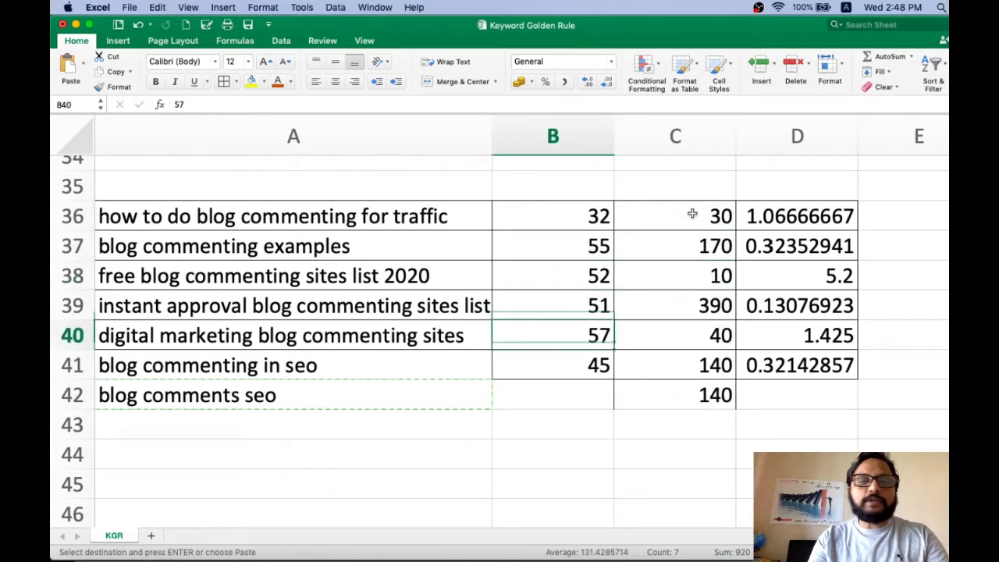
{"action": "key", "text": "Down"}
{"action": "key", "text": "Down"}
{"action": "key", "text": "Left"}
{"action": "key", "text": "Right"}
{"action": "key", "text": "Right"}
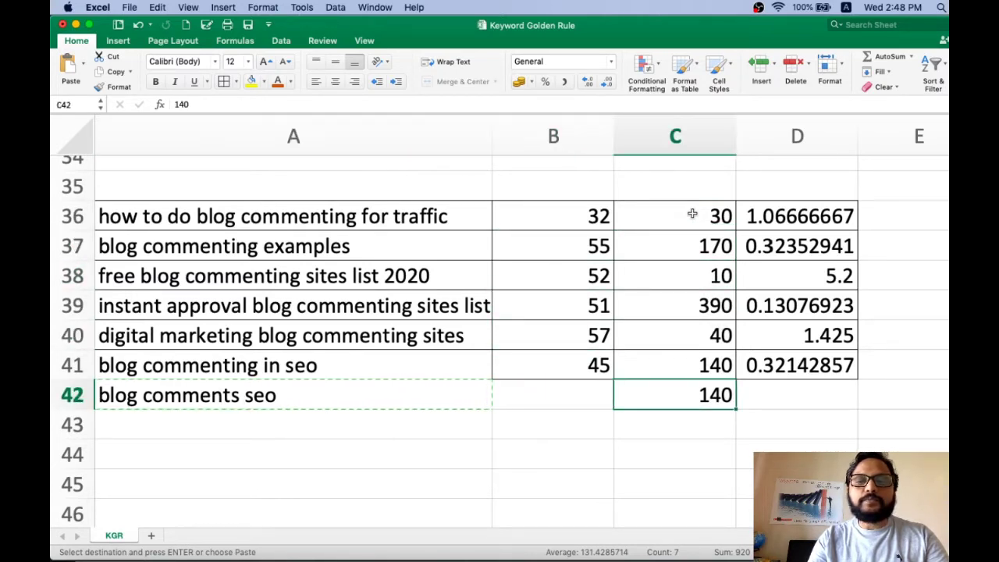
{"action": "key", "text": "Left"}
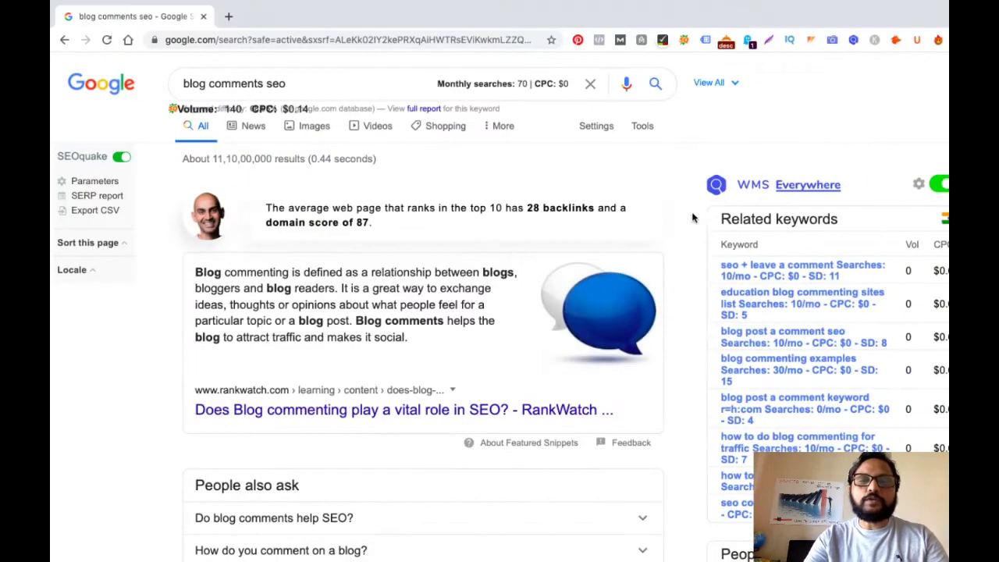
Step: In Chrome, set Google's search settings to show 100 results per page and save the preferences
{"action": "left_click", "coordinate": [593, 127]}
{"action": "left_click", "coordinate": [597, 152]}
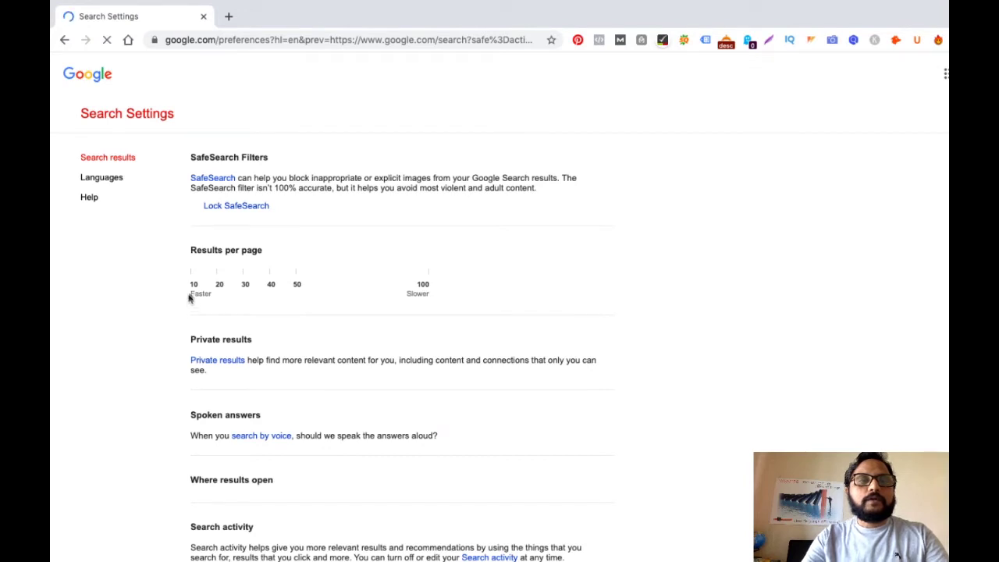
{"action": "left_click_drag", "start_coordinate": [196, 273], "coordinate": [437, 277]}
{"action": "scroll", "coordinate": [466, 293], "scroll_direction": "down", "scroll_amount": 3}
{"action": "scroll", "coordinate": [466, 293], "scroll_direction": "down", "scroll_amount": 3}
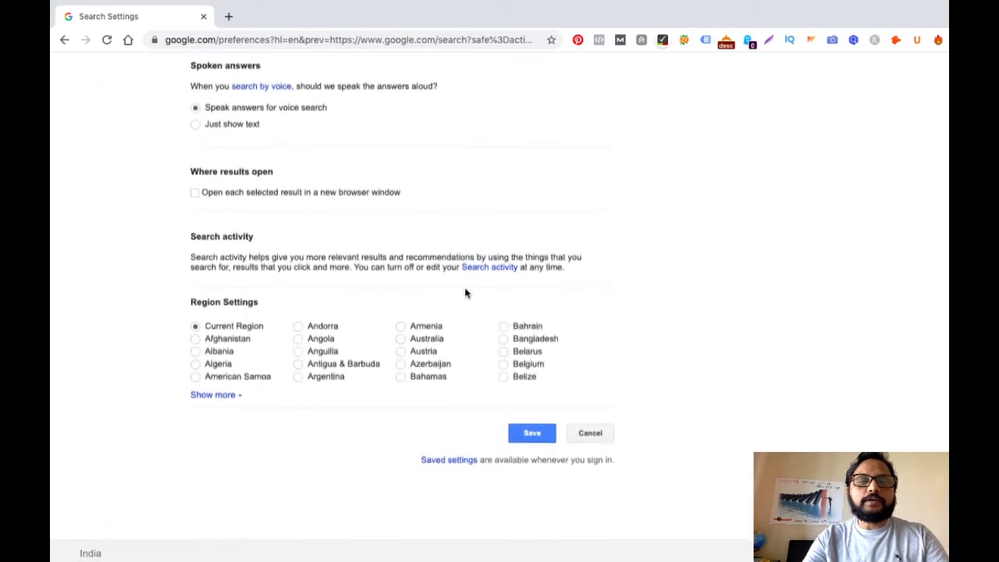
{"action": "left_click", "coordinate": [550, 437]}
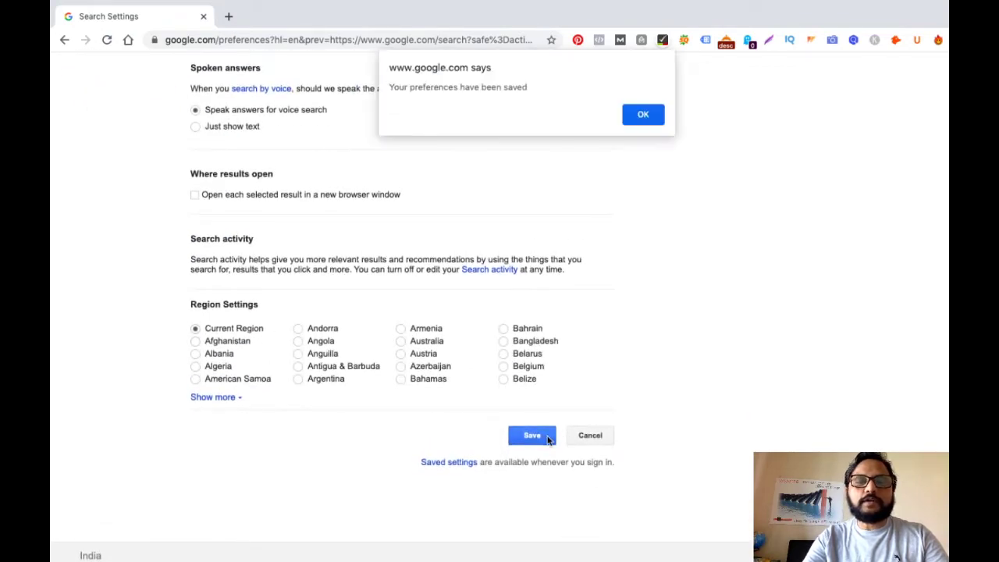
{"action": "left_click", "coordinate": [657, 112]}
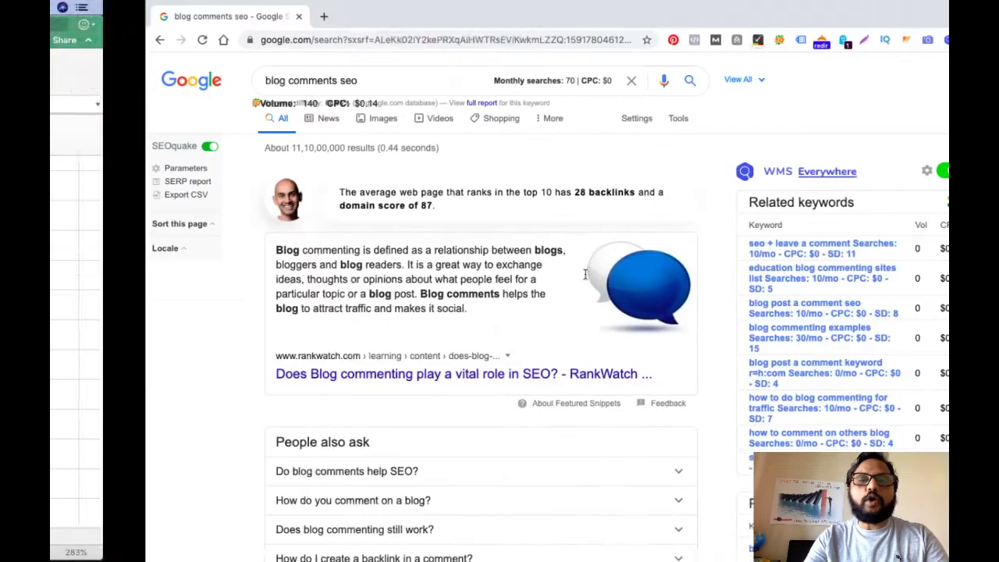
Step: Search Google for "allintitle:blog comments seo"
{"action": "left_click", "coordinate": [170, 79]}
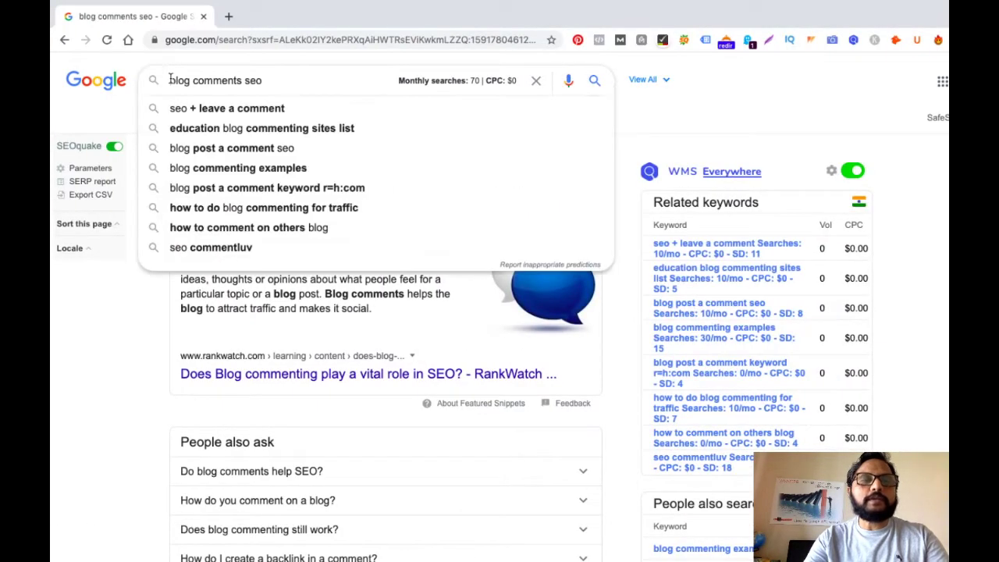
{"action": "type", "text": "allintit"}
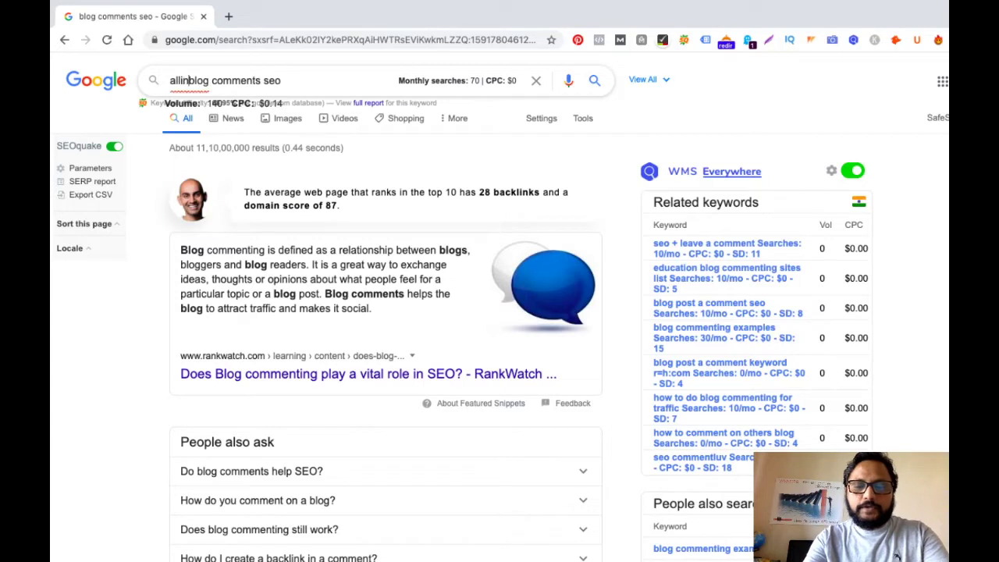
{"action": "type", "text": "le:"}
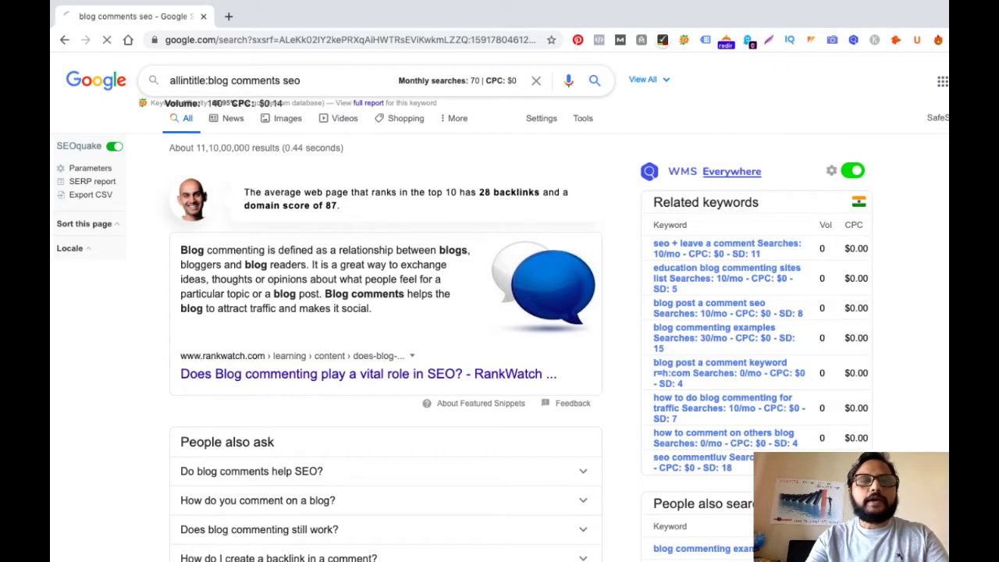
{"action": "key", "text": "Return"}
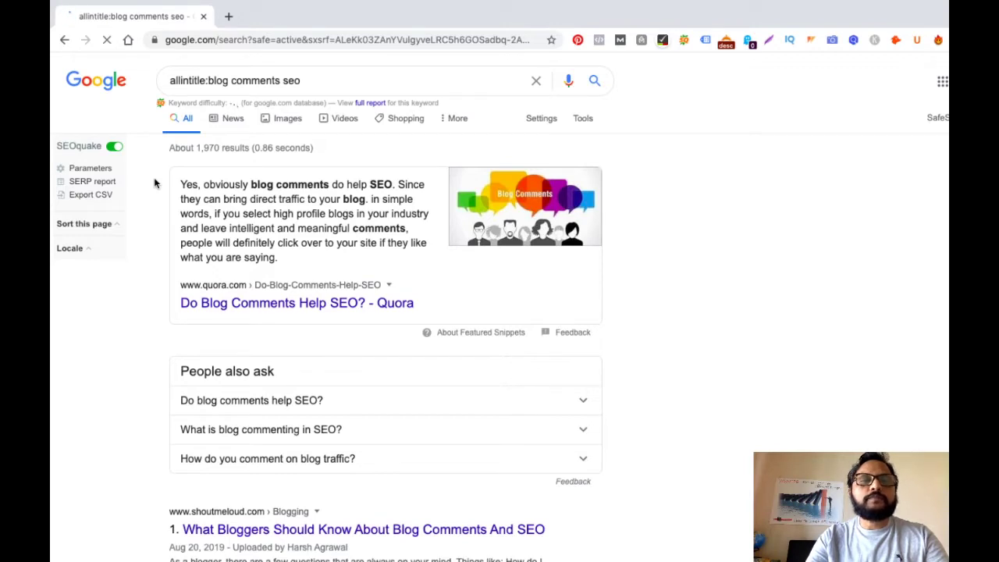
Step: Open page 2 of the "allintitle:blog comments seo" results and highlight its total result count
{"action": "scroll", "coordinate": [323, 293], "scroll_direction": "down", "scroll_amount": 20}
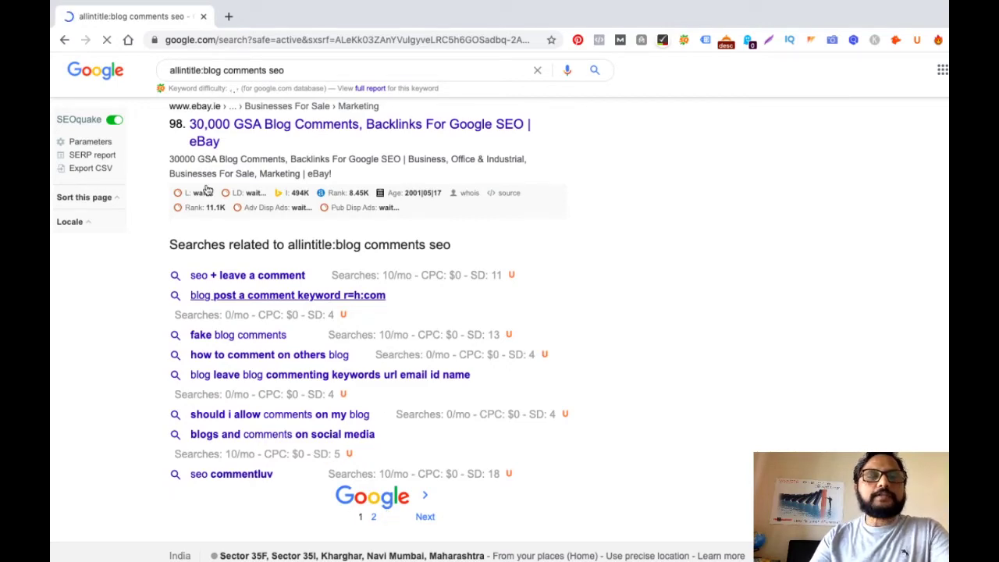
{"action": "scroll", "coordinate": [334, 440], "scroll_direction": "up", "scroll_amount": 2}
{"action": "scroll", "coordinate": [335, 446], "scroll_direction": "down", "scroll_amount": 2}
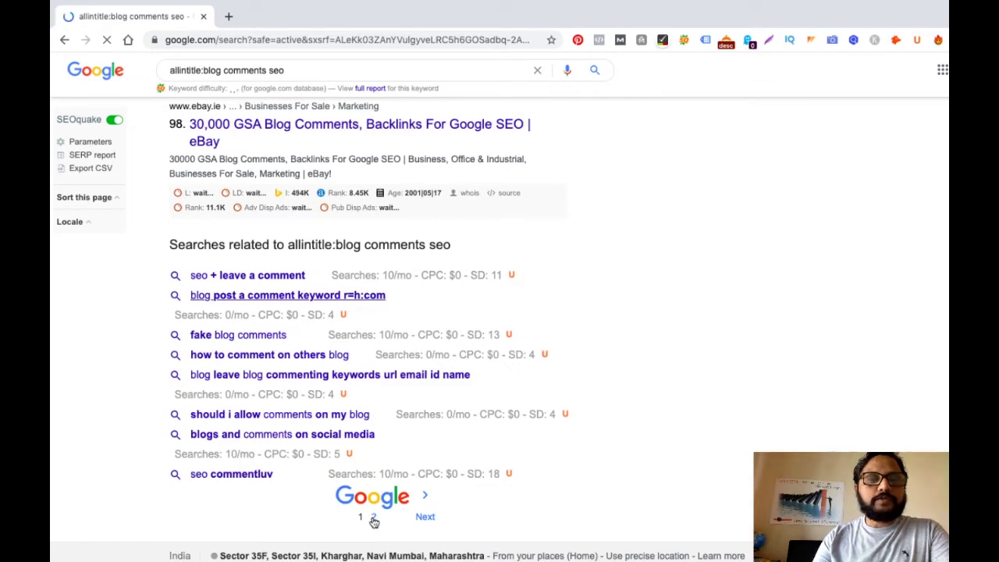
{"action": "left_click", "coordinate": [373, 518]}
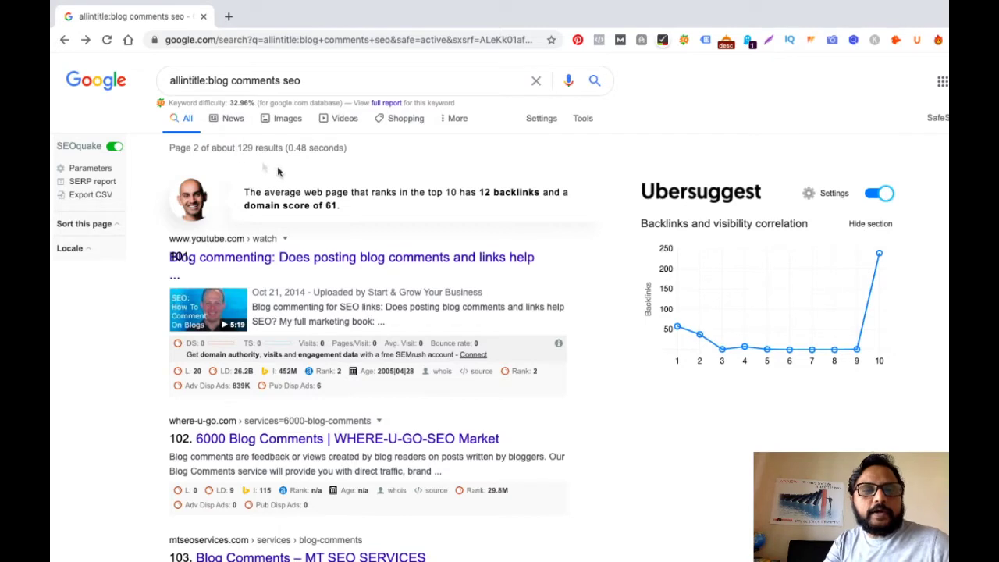
{"action": "left_click_drag", "start_coordinate": [239, 148], "coordinate": [280, 151]}
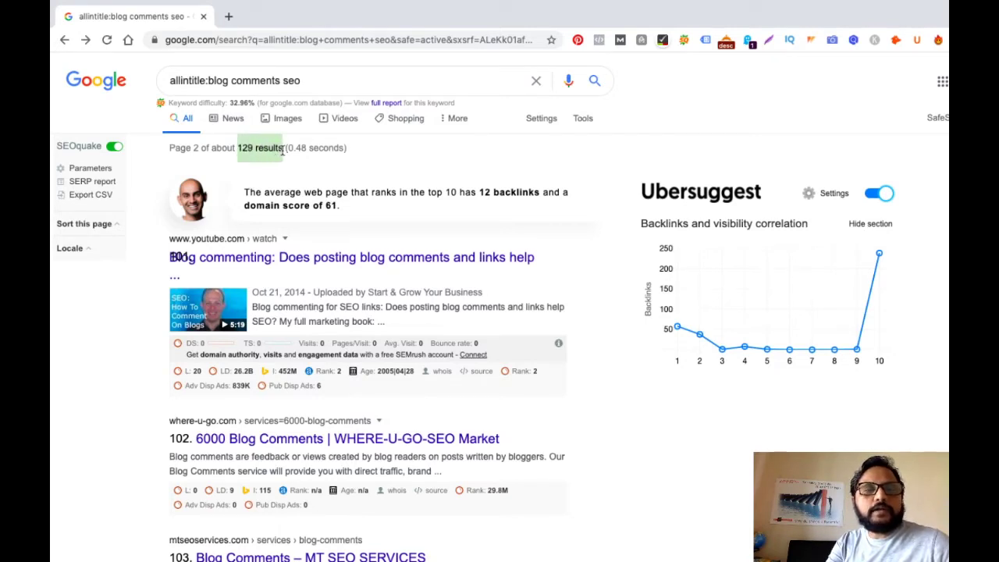
Step: Switch to Excel and enter 129 as the All in Title value for "blog comments seo" in B42
{"action": "key", "text": "super+Tab"}
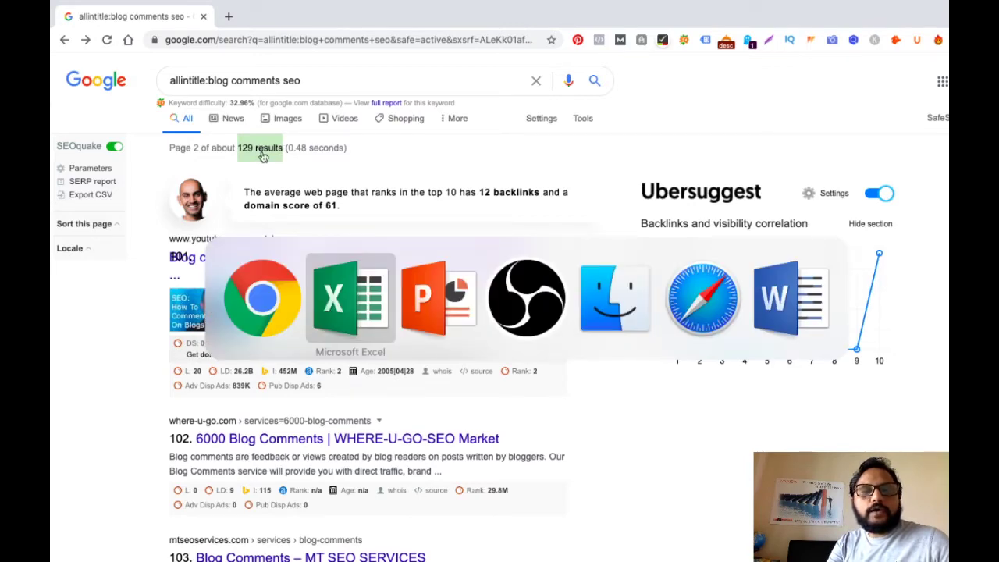
{"action": "type", "text": "1"}
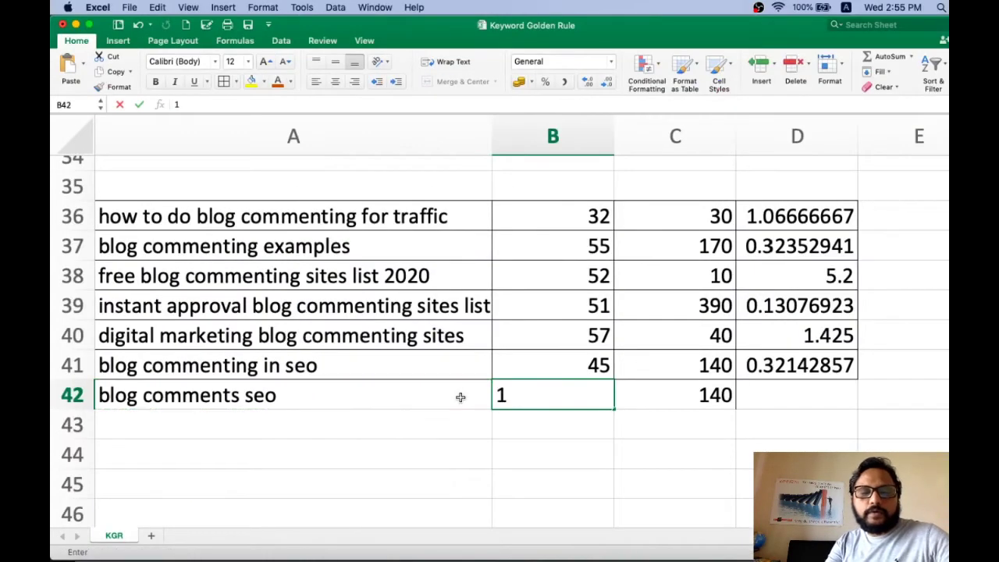
{"action": "type", "text": "29"}
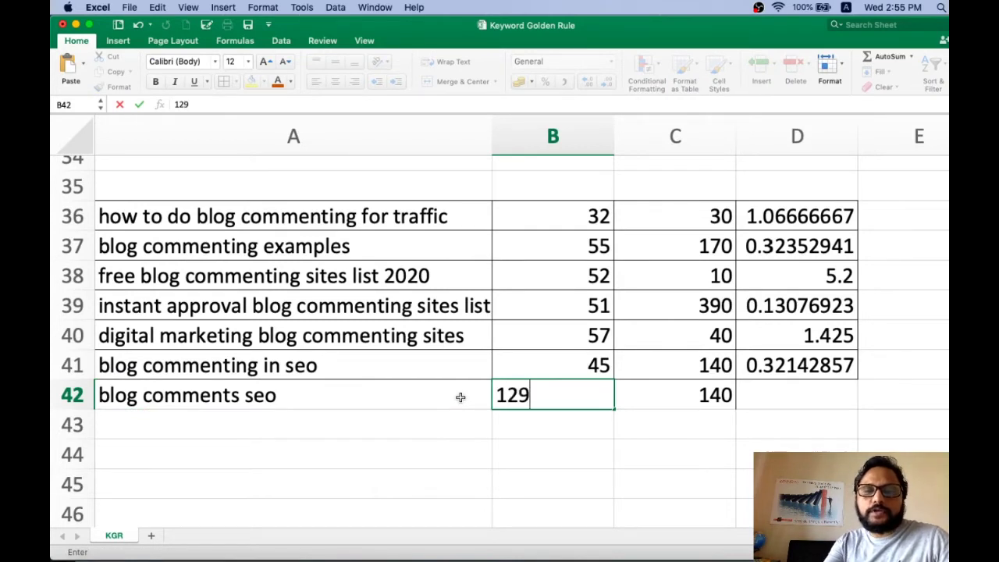
{"action": "key", "text": "Tab"}
{"action": "key", "text": "shift+Tab"}
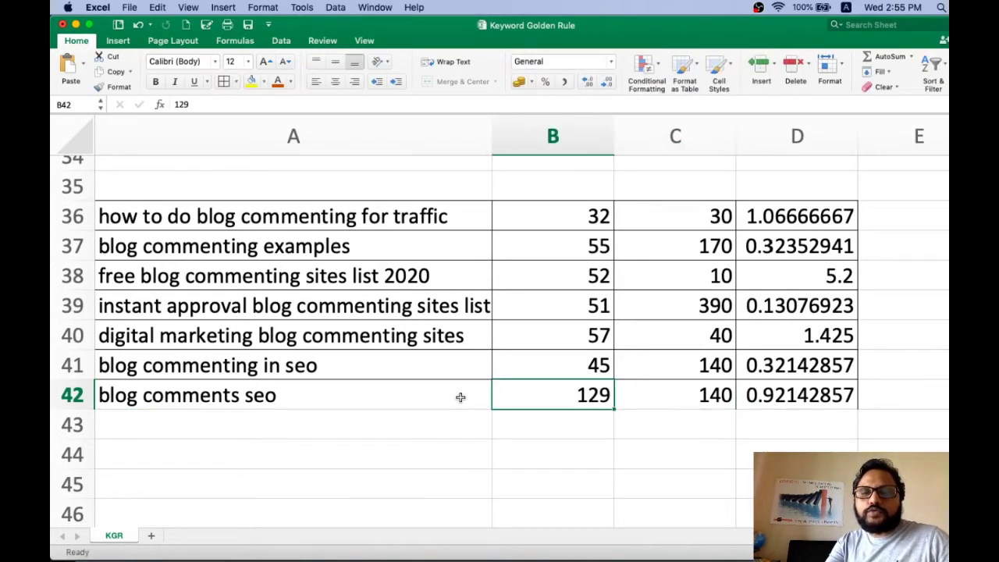
Step: Select the All in Title values of the other blog commenting keywords, B36 to B41, for comparison
{"action": "key", "text": "Up"}
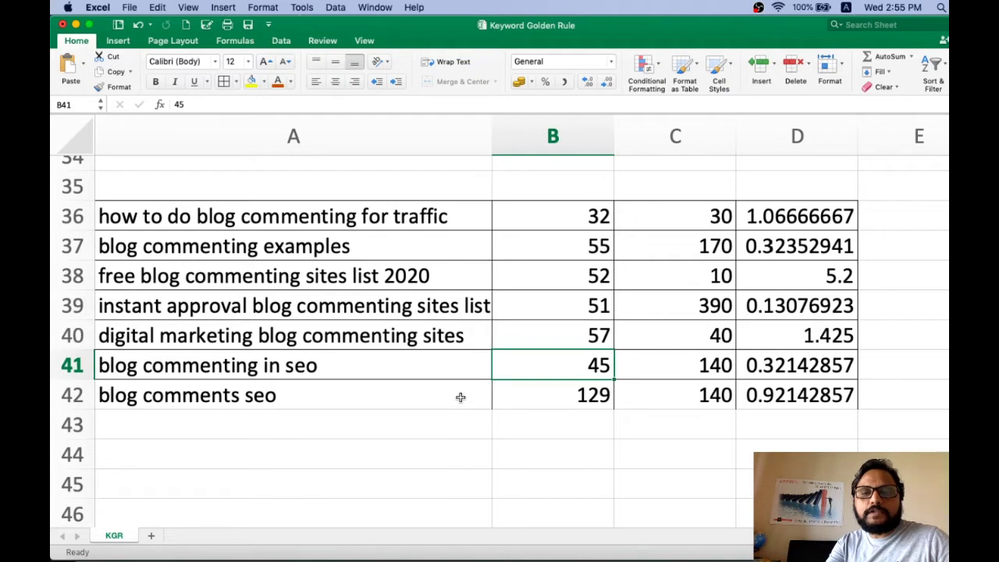
{"action": "key", "text": "shift+Up"}
{"action": "key", "text": "shift+Up"}
{"action": "key", "text": "shift+Up"}
{"action": "key", "text": "shift+Up"}
{"action": "key", "text": "shift+Up"}
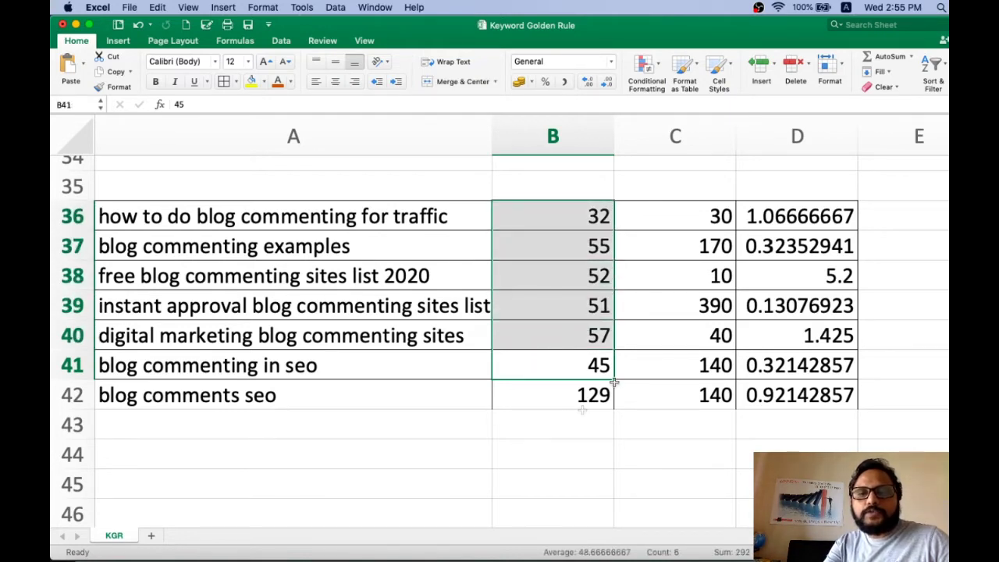
Step: Compare the KGR of "blog comments seo" in D42 with the KGR in the Standard Rule row
{"action": "left_click", "coordinate": [780, 396]}
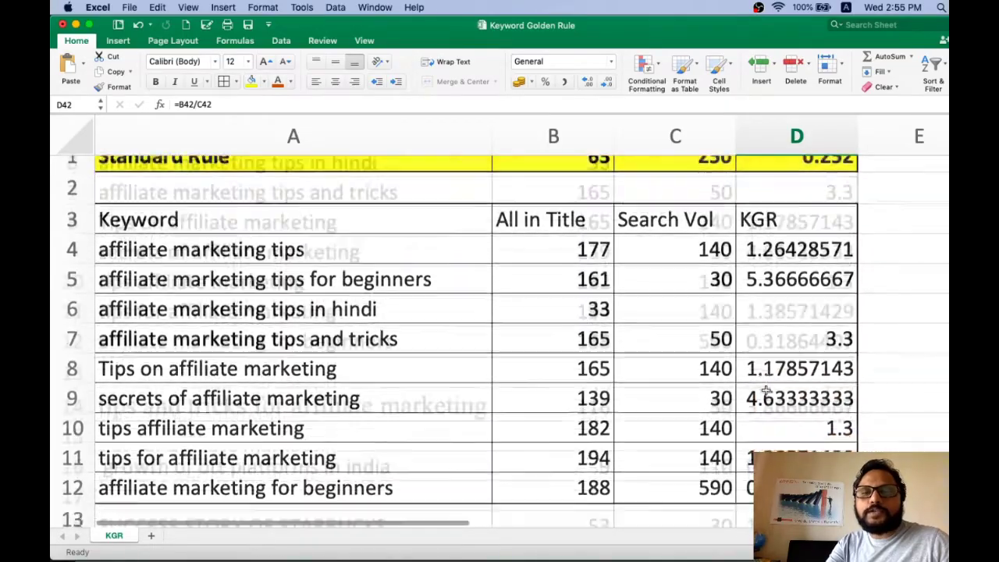
{"action": "scroll", "coordinate": [764, 391], "scroll_direction": "down", "scroll_amount": 15}
{"action": "scroll", "coordinate": [765, 390], "scroll_direction": "up", "scroll_amount": 15}
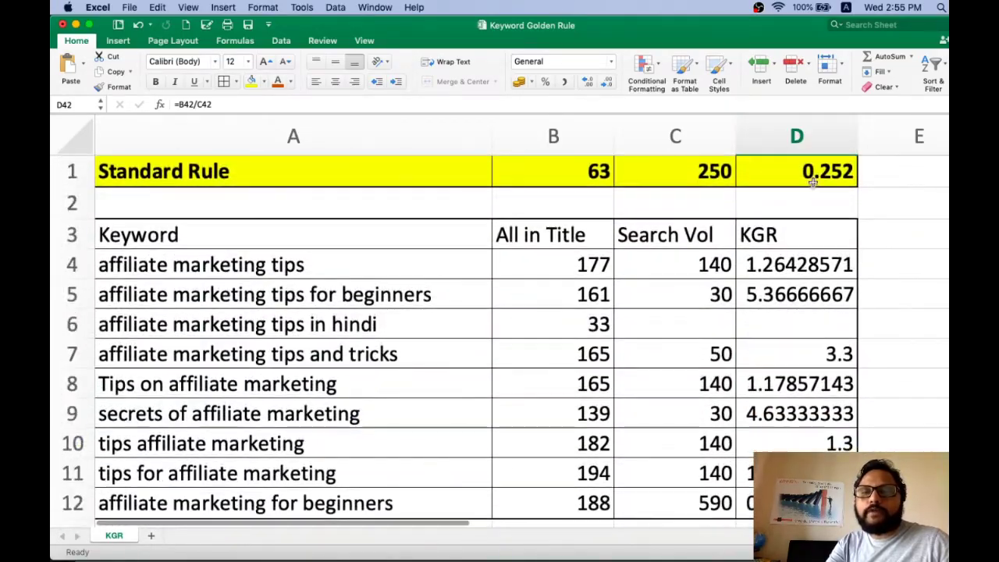
{"action": "scroll", "coordinate": [792, 339], "scroll_direction": "down", "scroll_amount": 10}
{"action": "scroll", "coordinate": [790, 246], "scroll_direction": "down", "scroll_amount": 3}
{"action": "scroll", "coordinate": [788, 250], "scroll_direction": "up", "scroll_amount": 3}
{"action": "scroll", "coordinate": [780, 297], "scroll_direction": "down", "scroll_amount": 1}
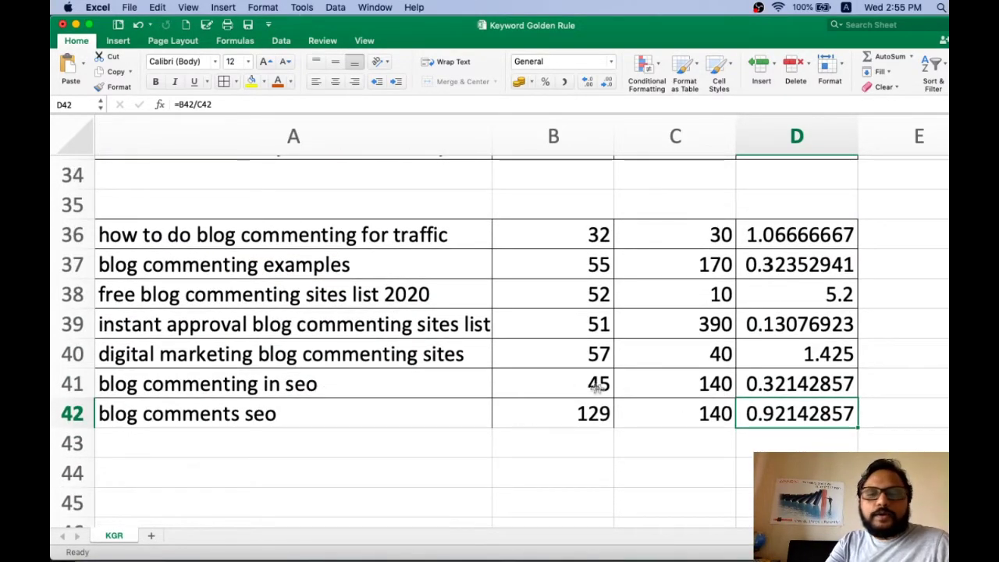
Step: Examine the All in Title, search volume and KGR values of the blog commenting keywords in rows 37 to 41
{"action": "left_click", "coordinate": [757, 383]}
{"action": "left_click", "coordinate": [658, 385]}
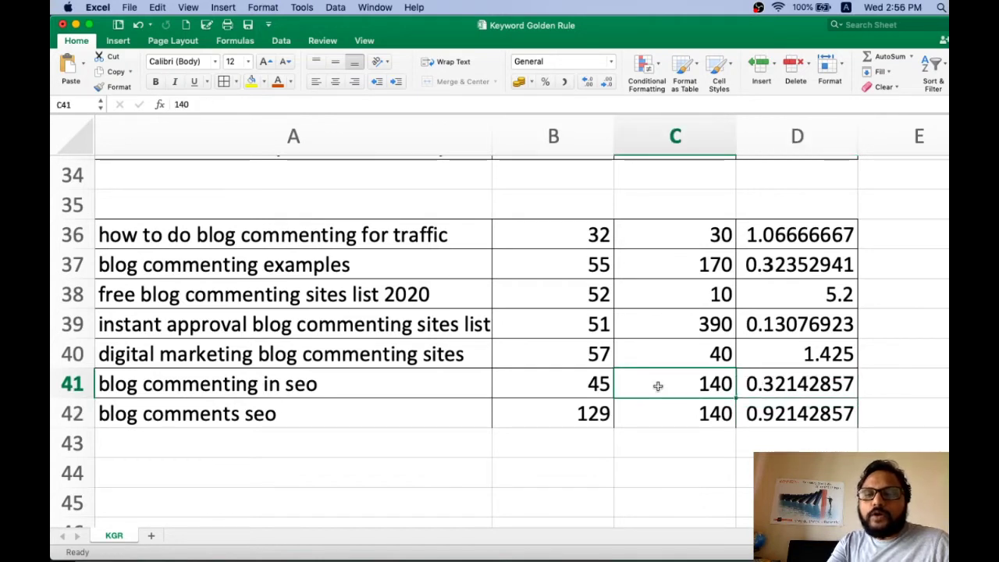
{"action": "key", "text": "Up"}
{"action": "key", "text": "Up"}
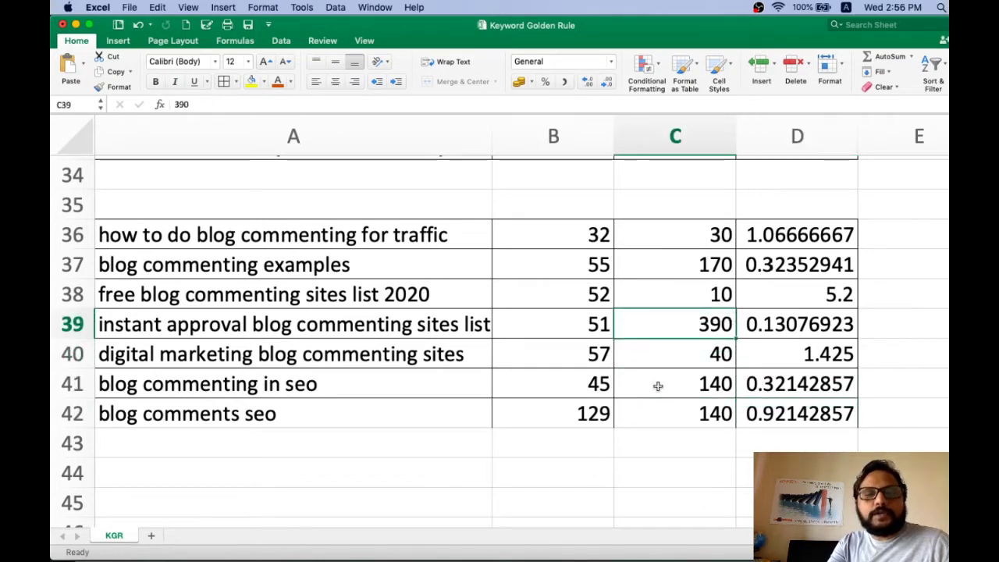
{"action": "key", "text": "Left"}
{"action": "key", "text": "Left"}
{"action": "key", "text": "Right"}
{"action": "key", "text": "Right"}
{"action": "key", "text": "Right"}
{"action": "key", "text": "Up"}
{"action": "key", "text": "Up"}
{"action": "key", "text": "Left"}
{"action": "key", "text": "Right"}
{"action": "key", "text": "Left"}
{"action": "key", "text": "Left"}
{"action": "key", "text": "Left"}
{"action": "key", "text": "Right"}
{"action": "key", "text": "Right"}
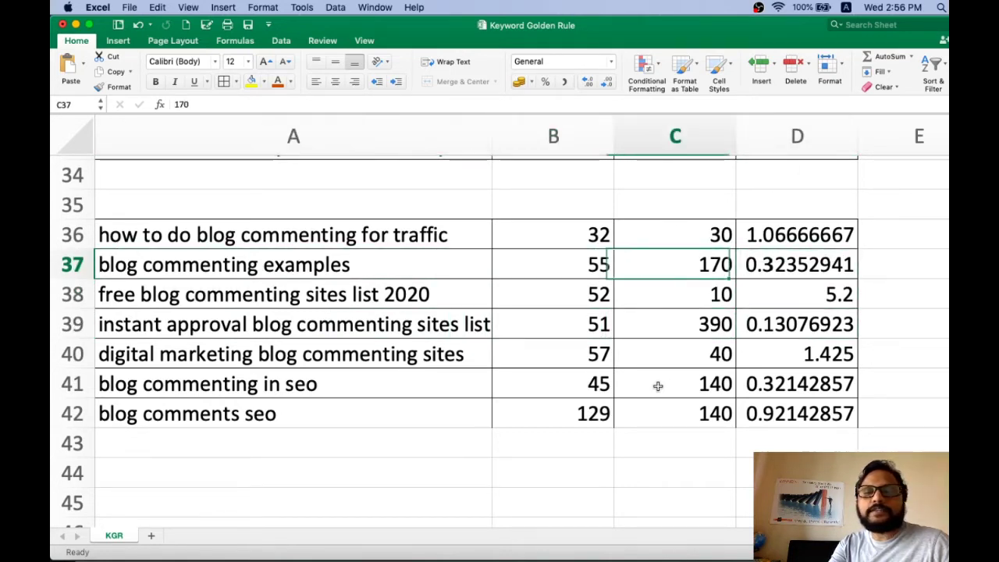
Step: Fill the "blog commenting examples" row, A37 to D37, with light green
{"action": "key", "text": "Right"}
{"action": "key", "text": "Up"}
{"action": "key", "text": "Down"}
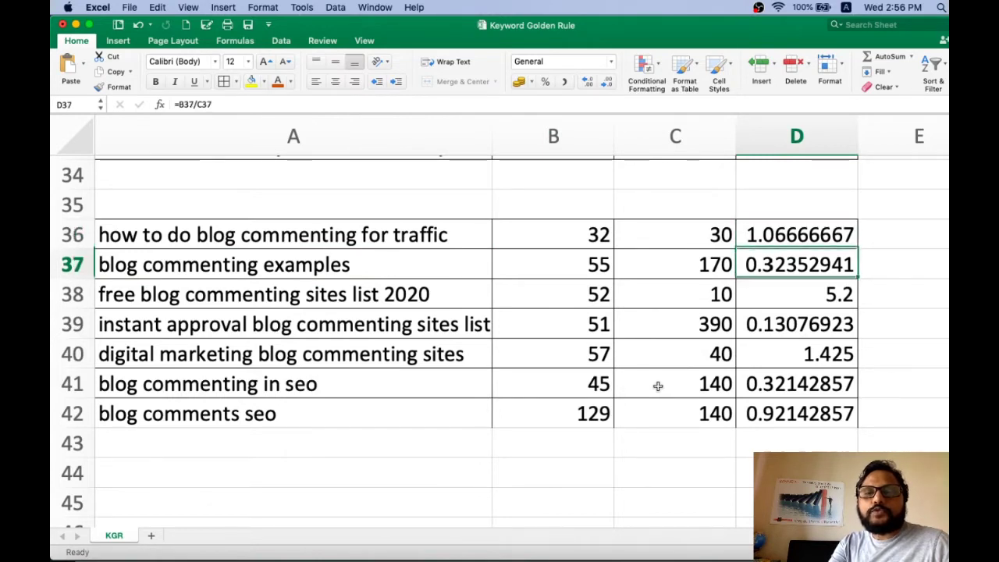
{"action": "key", "text": "shift+Left"}
{"action": "key", "text": "shift+Left"}
{"action": "key", "text": "shift+Left"}
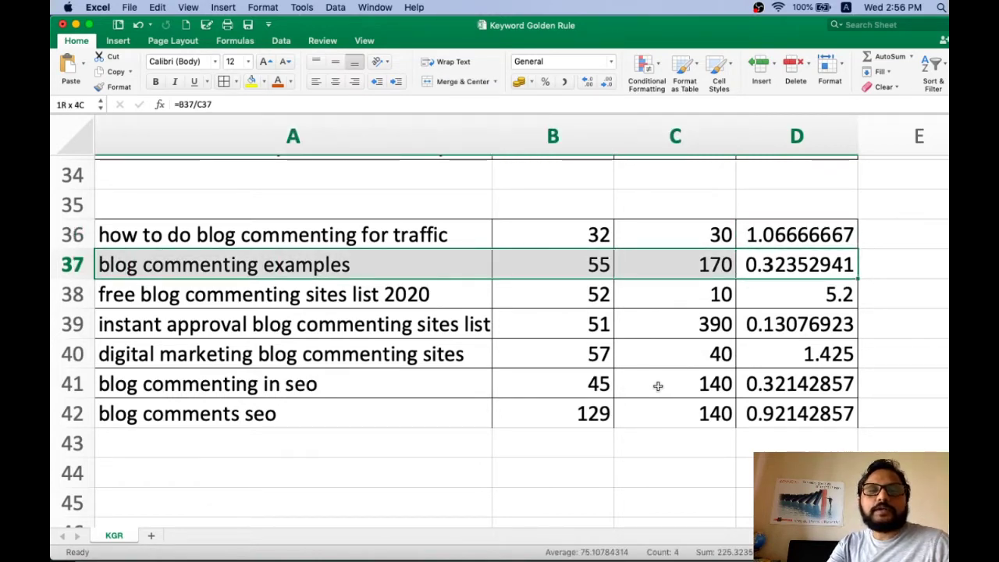
{"action": "left_click", "coordinate": [263, 81]}
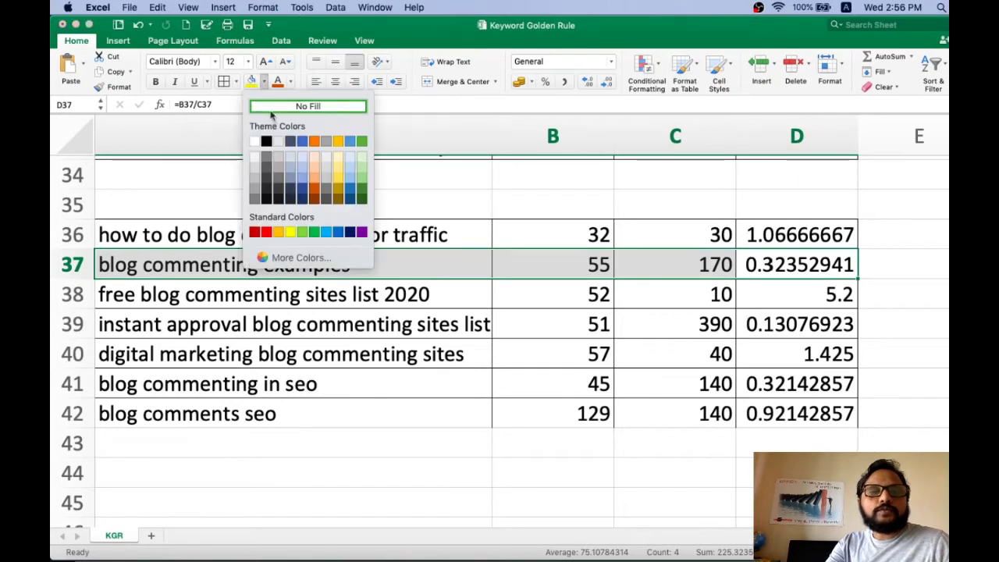
{"action": "left_click", "coordinate": [303, 188]}
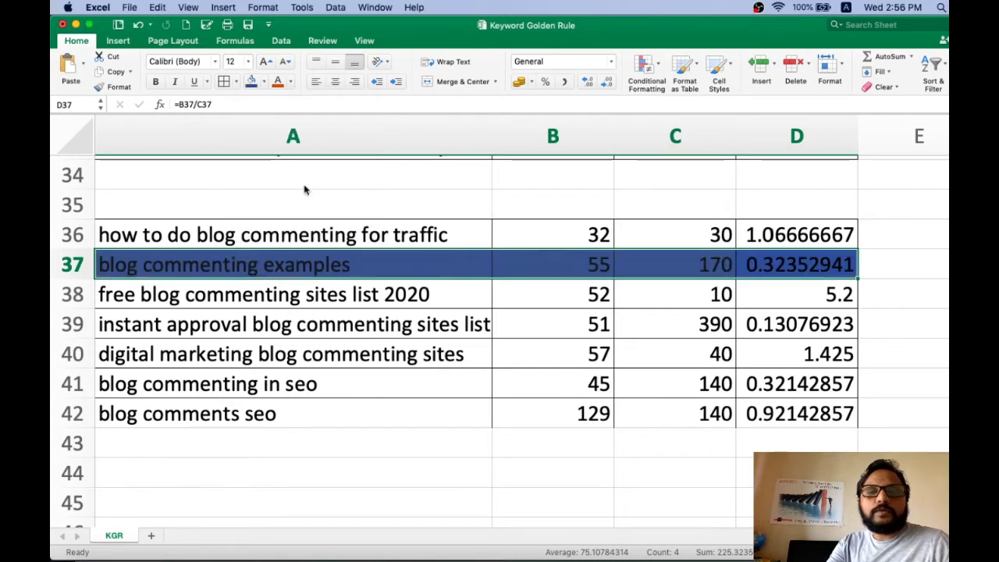
{"action": "left_click", "coordinate": [263, 81]}
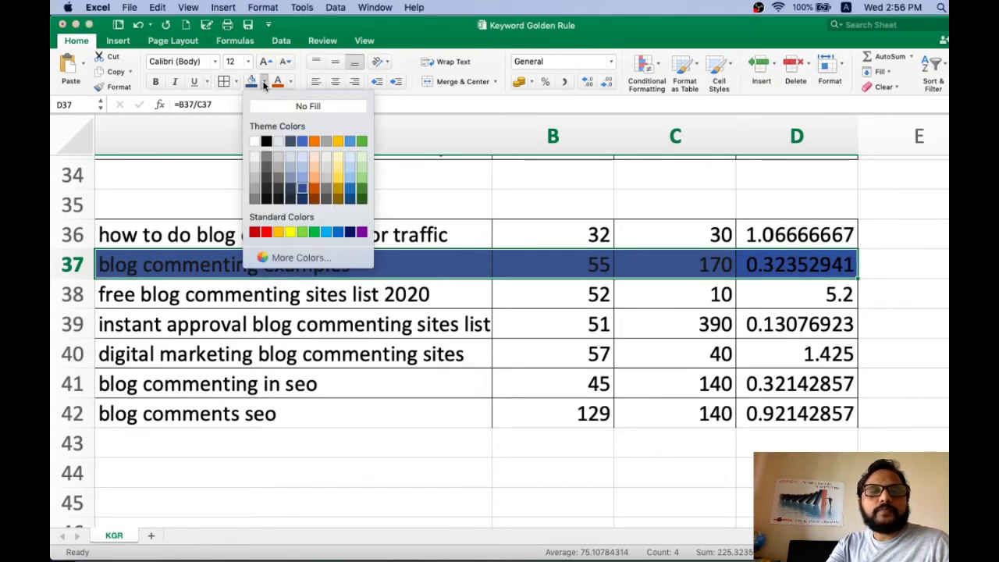
{"action": "left_click", "coordinate": [302, 232]}
Step: Apply the same light green fill to the "instant approval blog commenting sites list" row, A39 to D39
{"action": "key", "text": "Down"}
{"action": "key", "text": "Down"}
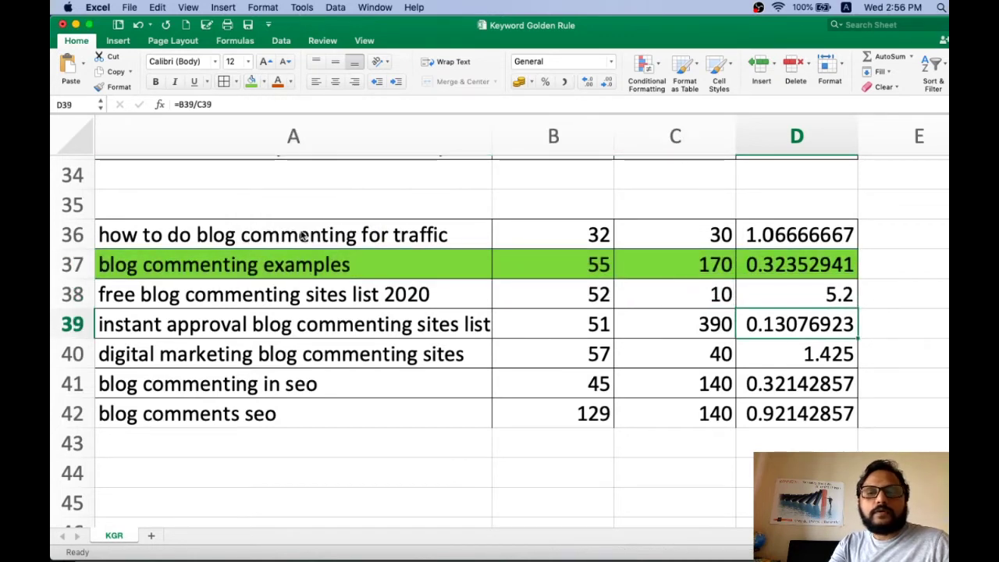
{"action": "key", "text": "shift+Left"}
{"action": "key", "text": "shift+Left"}
{"action": "key", "text": "shift+Left"}
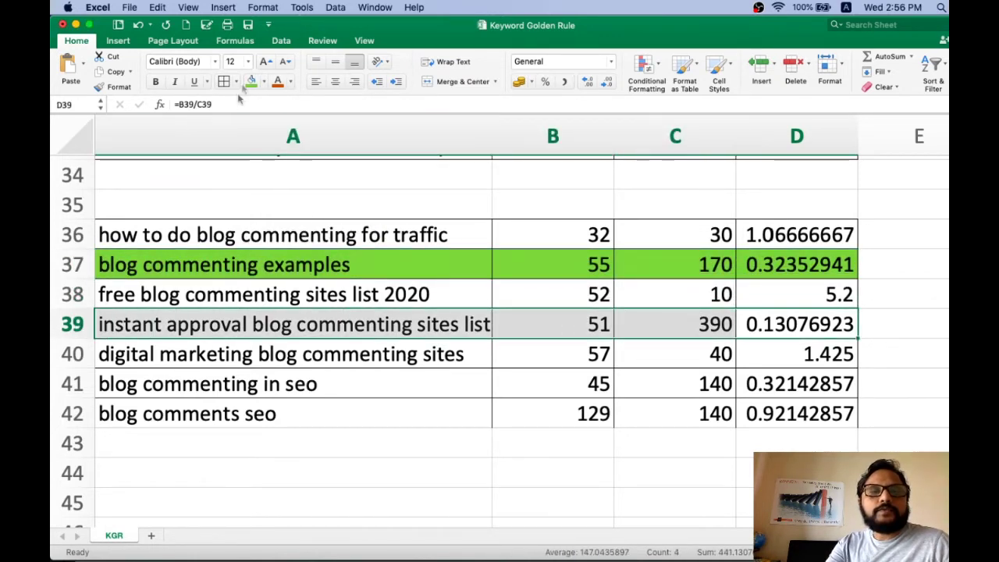
{"action": "left_click", "coordinate": [252, 82]}
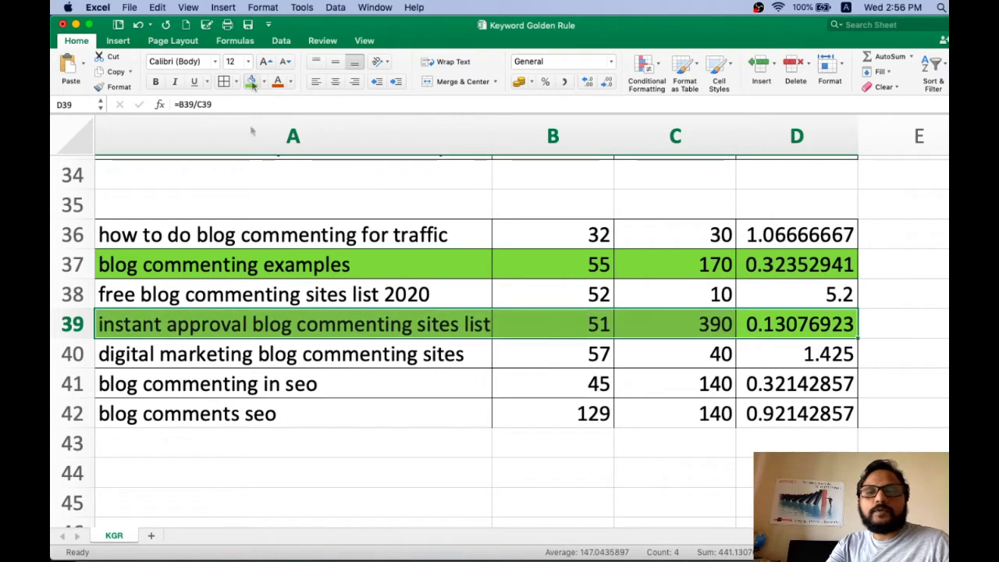
Step: Apply the same light green fill to the "blog commenting in seo" row, A41 to D41
{"action": "left_click", "coordinate": [149, 396]}
{"action": "key", "text": "shift+Right"}
{"action": "key", "text": "shift+Right"}
{"action": "key", "text": "shift+Right"}
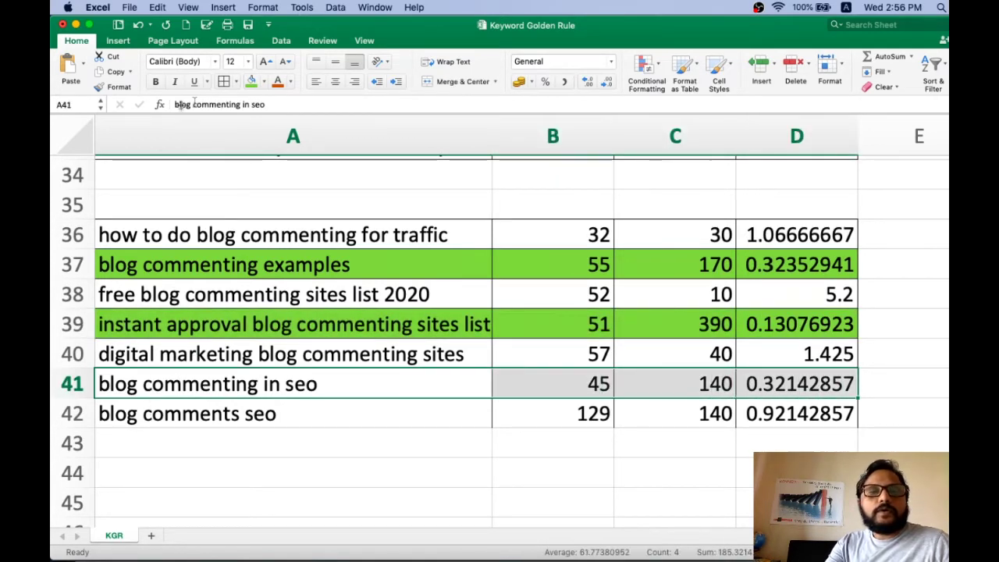
{"action": "left_click", "coordinate": [252, 82]}
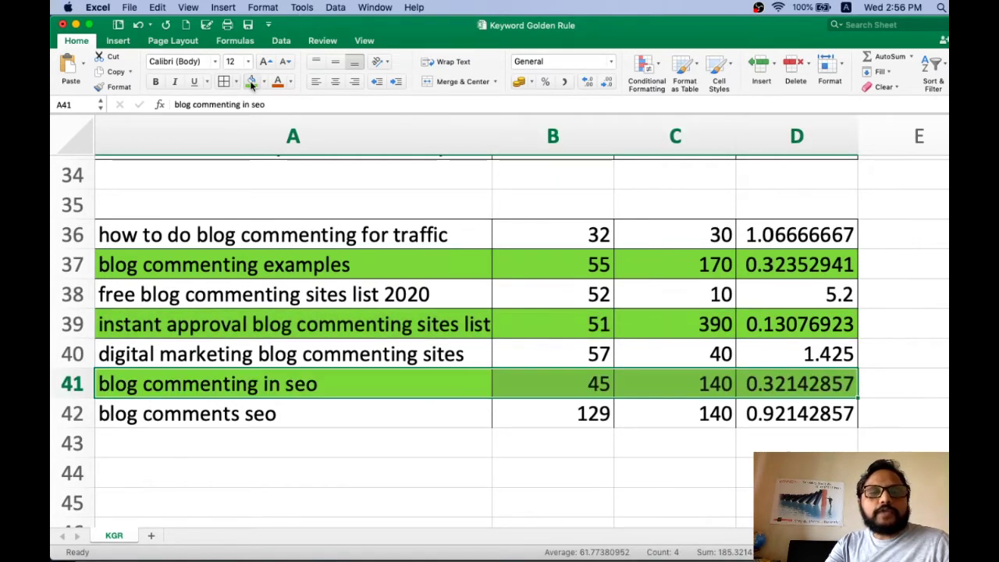
{"action": "left_click", "coordinate": [332, 379]}
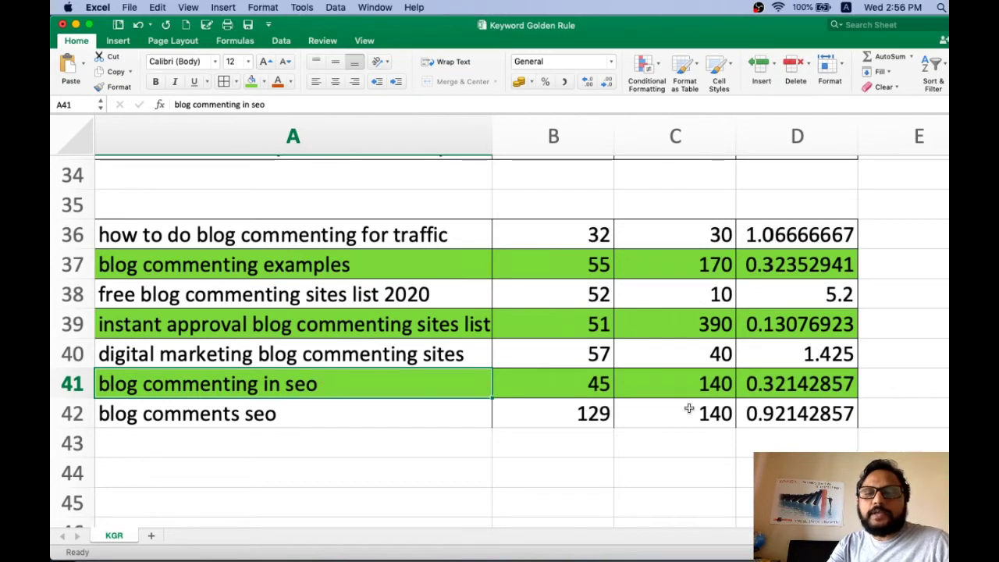
Step: Enter the label PM beside the "blog commenting in seo" row, in cell E41
{"action": "left_click", "coordinate": [862, 384]}
{"action": "type", "text": "P<"}
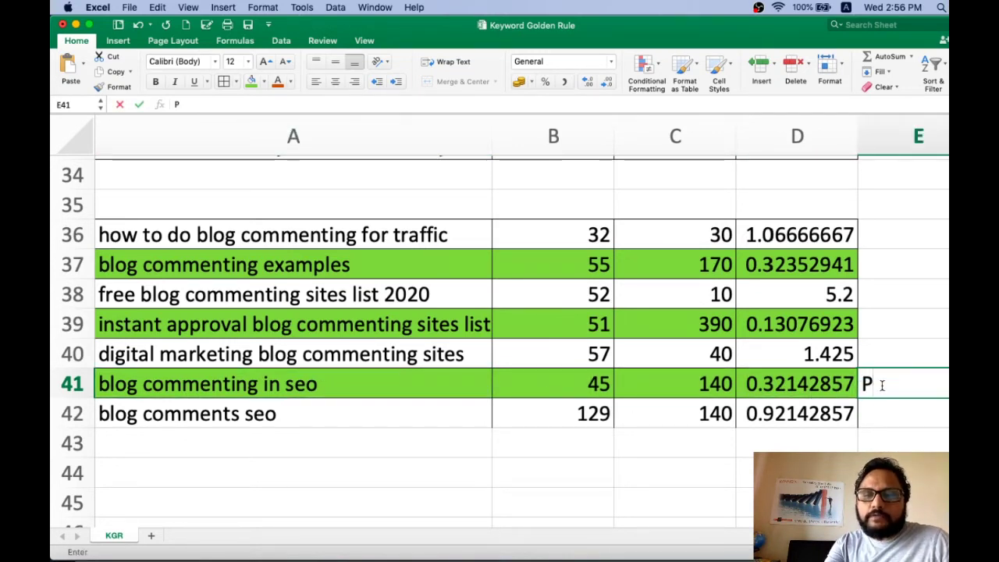
{"action": "key", "text": "BackSpace"}
{"action": "type", "text": "M"}
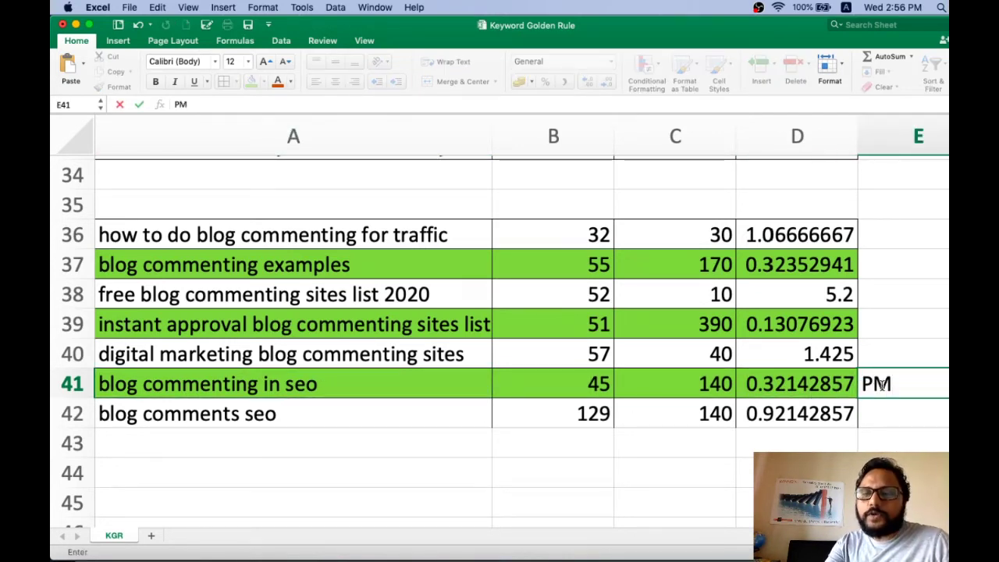
Step: Enter the label SD beside the "blog commenting examples" and "instant approval blog commenting sites list" rows, in E37 and E39
{"action": "key", "text": "Up"}
{"action": "key", "text": "Up"}
{"action": "key", "text": "Up"}
{"action": "type", "text": "S"}
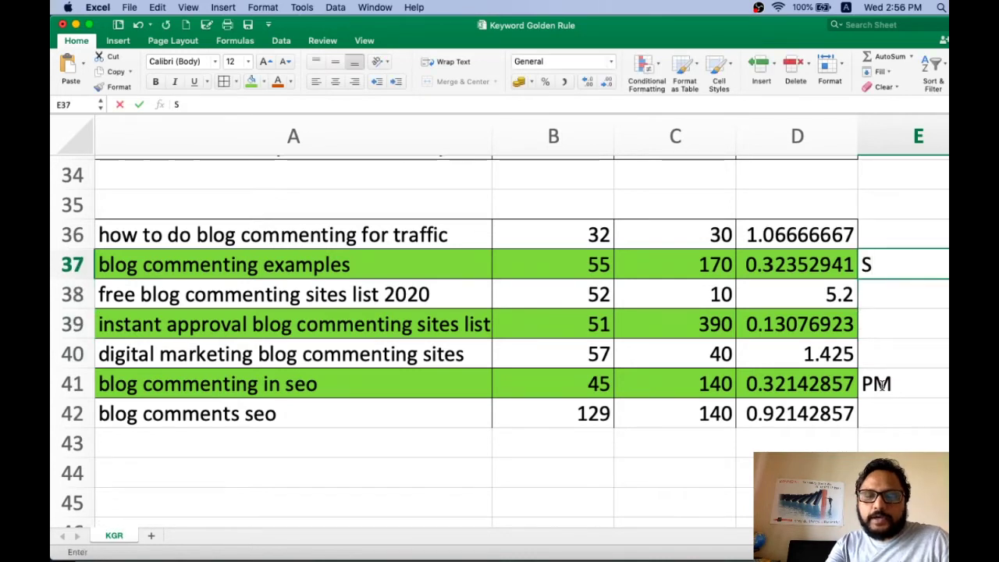
{"action": "type", "text": "D"}
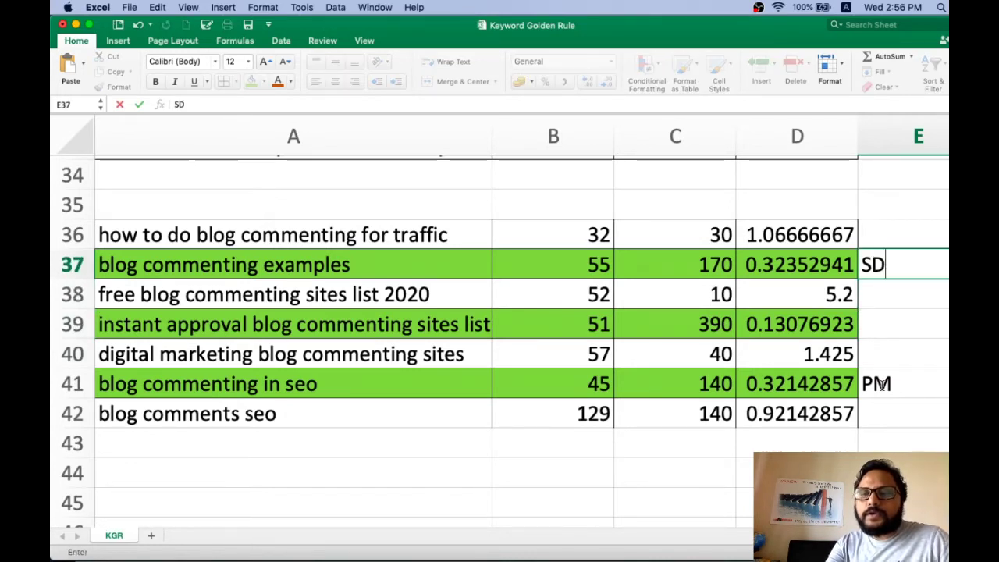
{"action": "key", "text": "Down"}
{"action": "key", "text": "Down"}
{"action": "key", "text": "Down"}
{"action": "key", "text": "Up"}
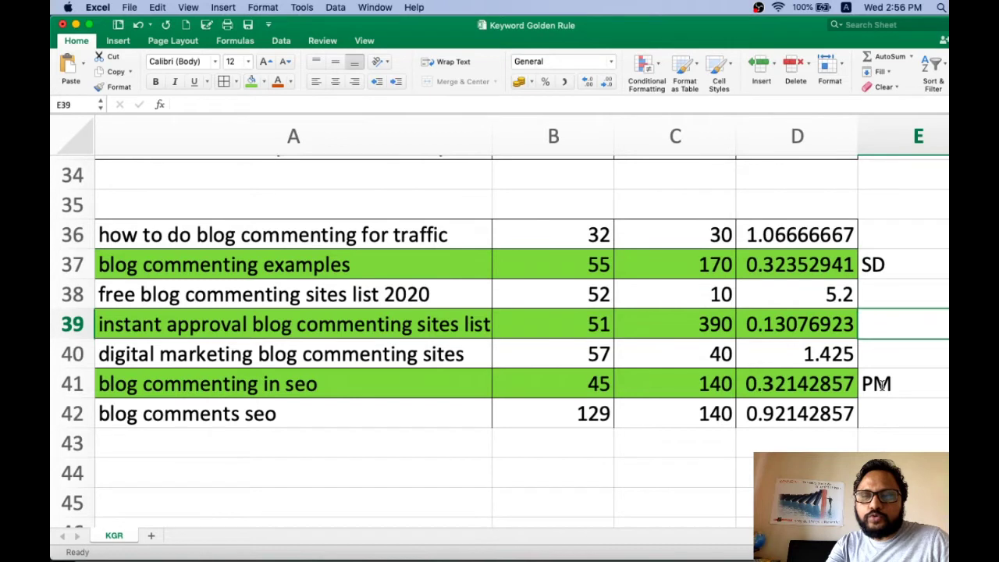
{"action": "type", "text": "SD"}
{"action": "key", "text": "Down"}
{"action": "key", "text": "Down"}
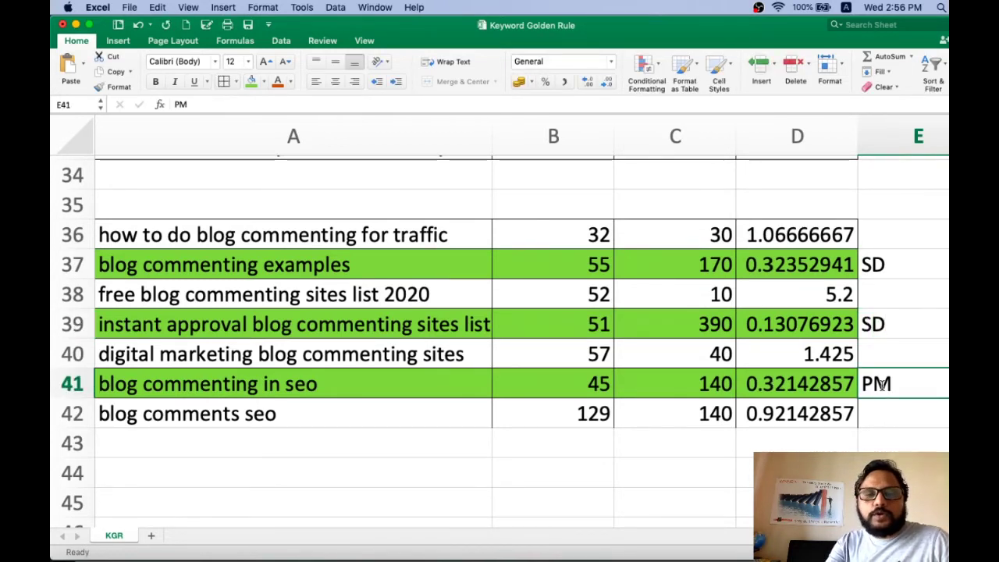
Step: Review the green keyword rows, selecting A41 to D41 and ending on the keyword in A37
{"action": "key", "text": "Left"}
{"action": "key", "text": "Left"}
{"action": "key", "text": "Left"}
{"action": "key", "text": "Left"}
{"action": "key", "text": "shift+Right"}
{"action": "key", "text": "shift+Right"}
{"action": "key", "text": "shift+Right"}
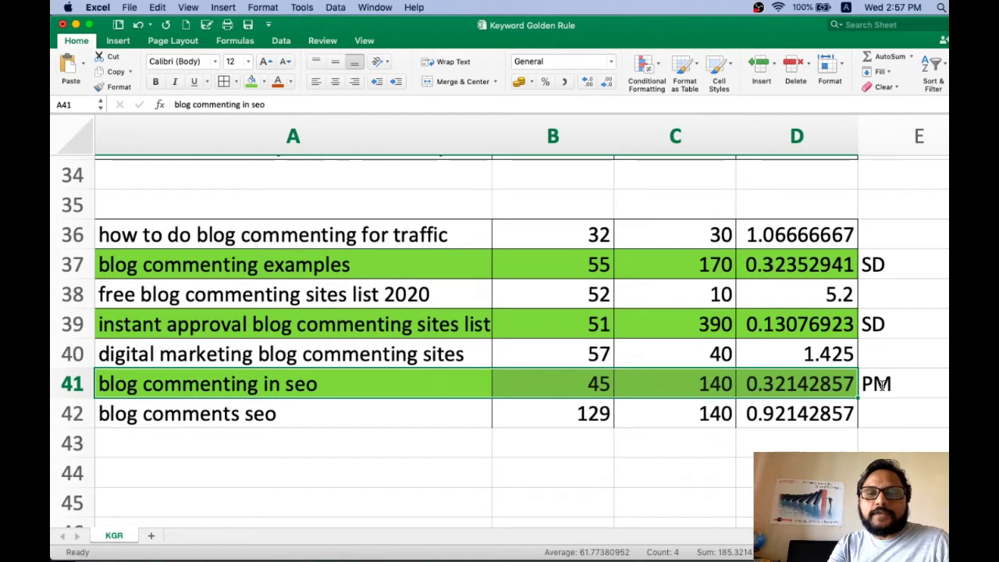
{"action": "key", "text": "Up"}
{"action": "key", "text": "Up"}
{"action": "key", "text": "Up"}
{"action": "key", "text": "Up"}
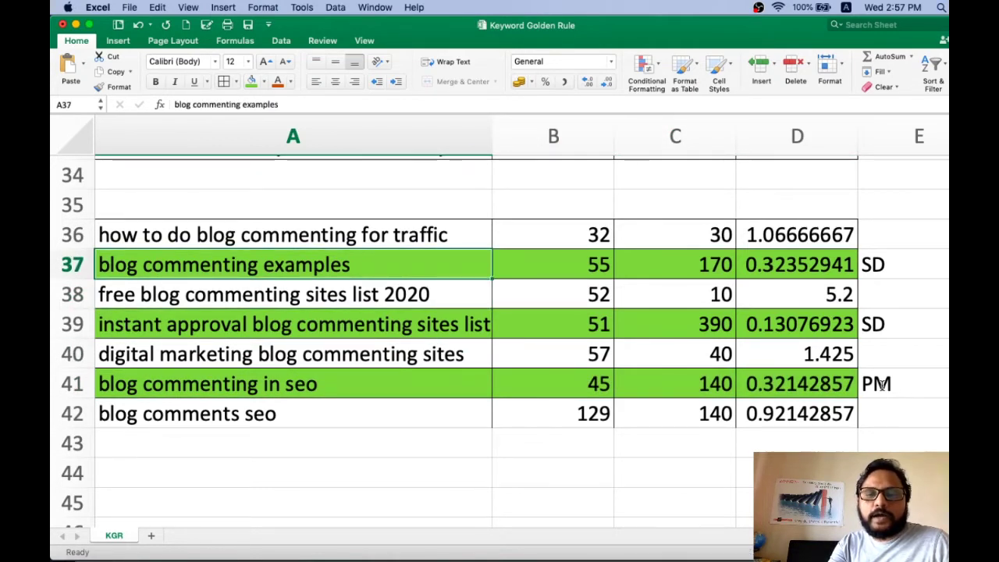
Step: Compare the green blog commenting keywords, and examine the affiliate marketing keywords and their KGR ratios at the start of the sheet, selecting A4 and A5
{"action": "left_click", "coordinate": [470, 382]}
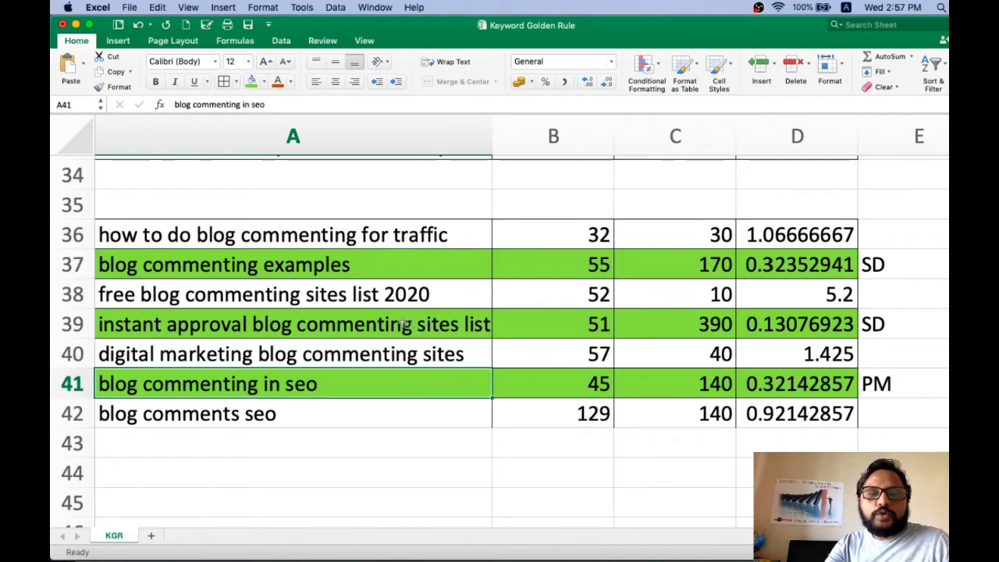
{"action": "left_click", "coordinate": [407, 326]}
{"action": "left_click", "coordinate": [340, 268]}
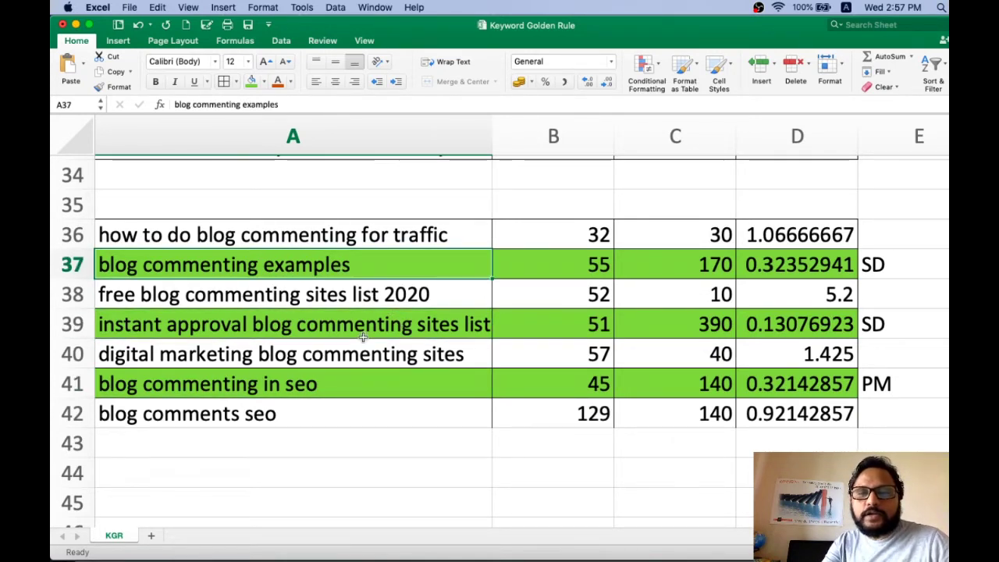
{"action": "scroll", "coordinate": [492, 380], "scroll_direction": "up", "scroll_amount": 1}
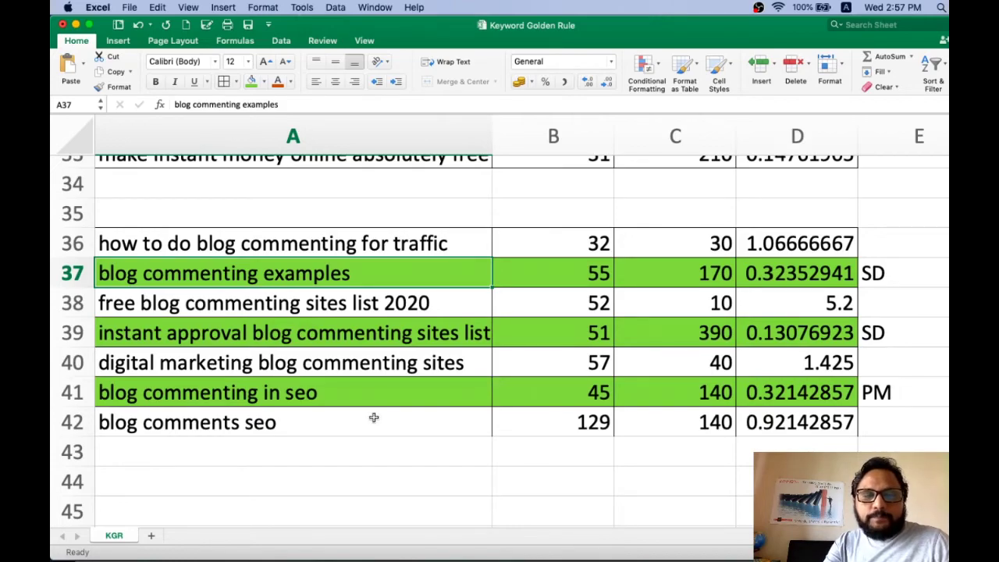
{"action": "scroll", "coordinate": [373, 417], "scroll_direction": "up", "scroll_amount": 10}
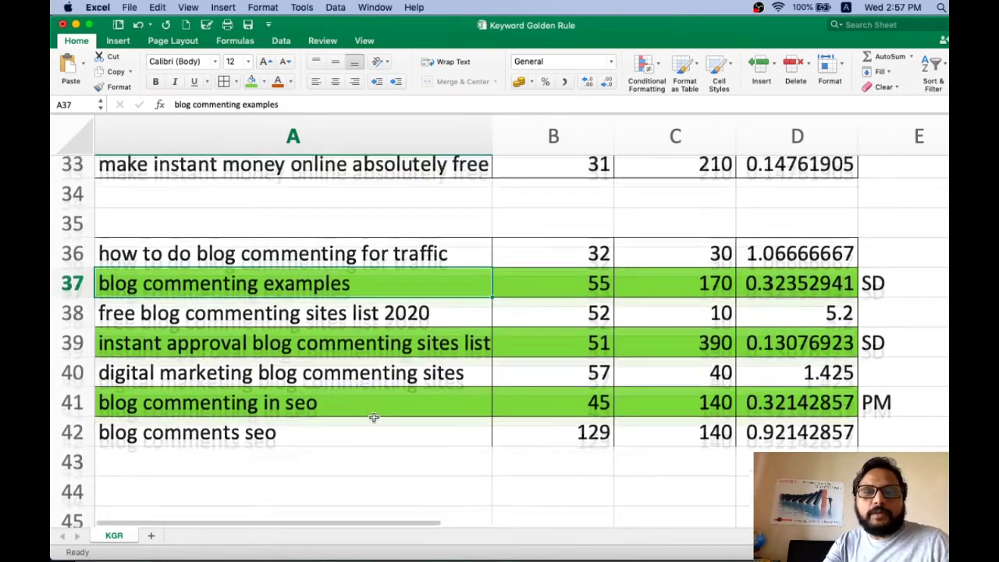
{"action": "scroll", "coordinate": [374, 418], "scroll_direction": "up", "scroll_amount": 8}
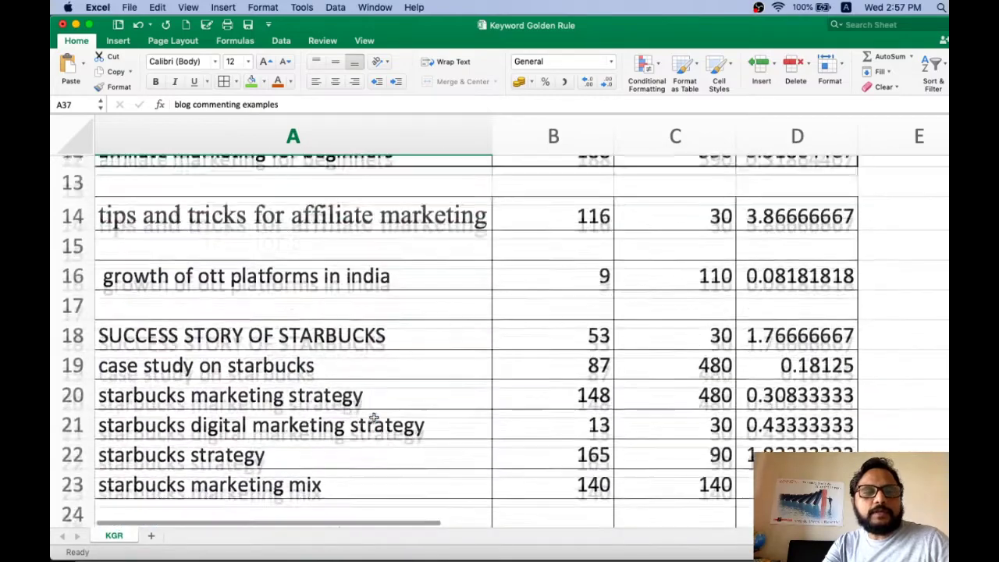
{"action": "scroll", "coordinate": [374, 418], "scroll_direction": "up", "scroll_amount": 2}
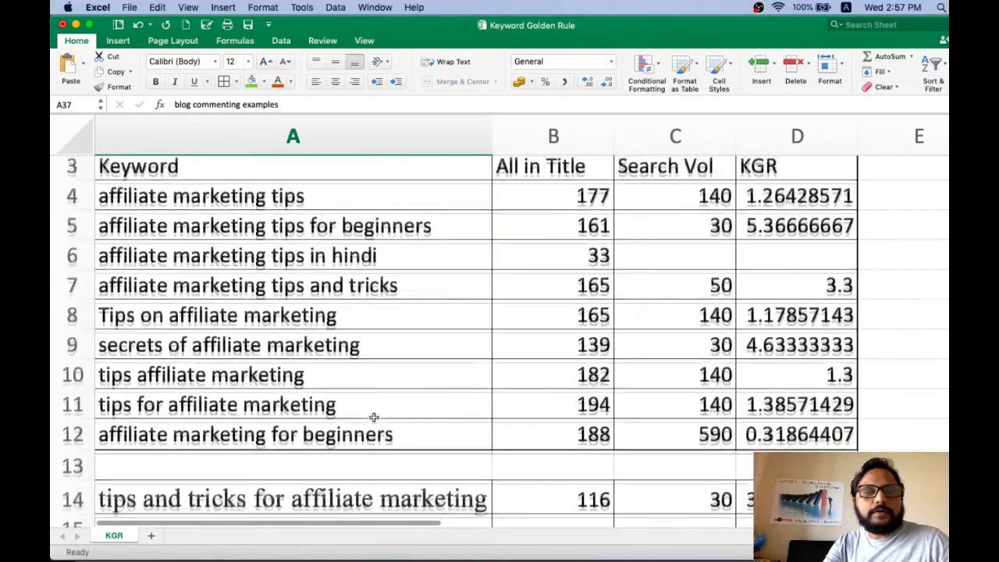
{"action": "left_click", "coordinate": [163, 206]}
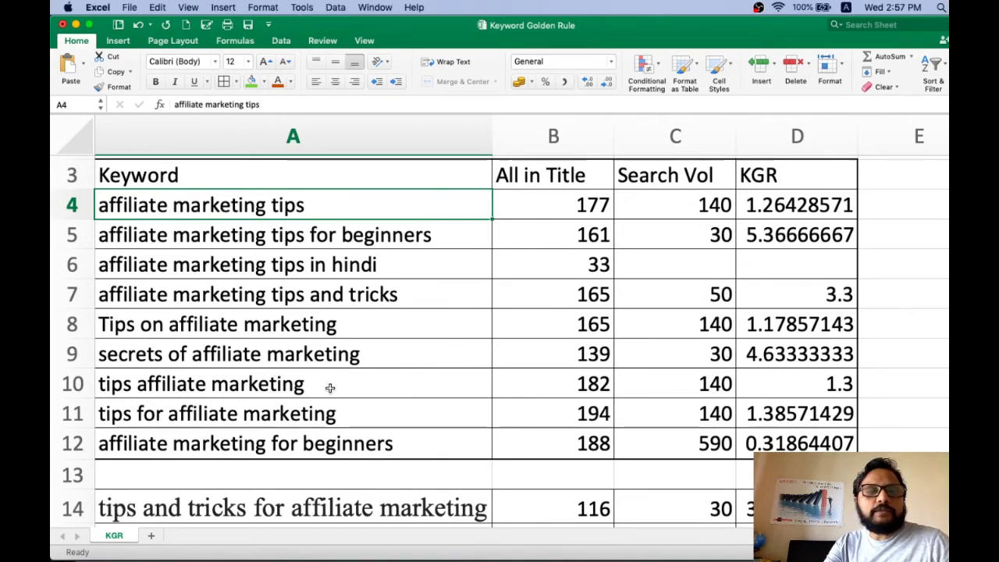
{"action": "left_click", "coordinate": [344, 238]}
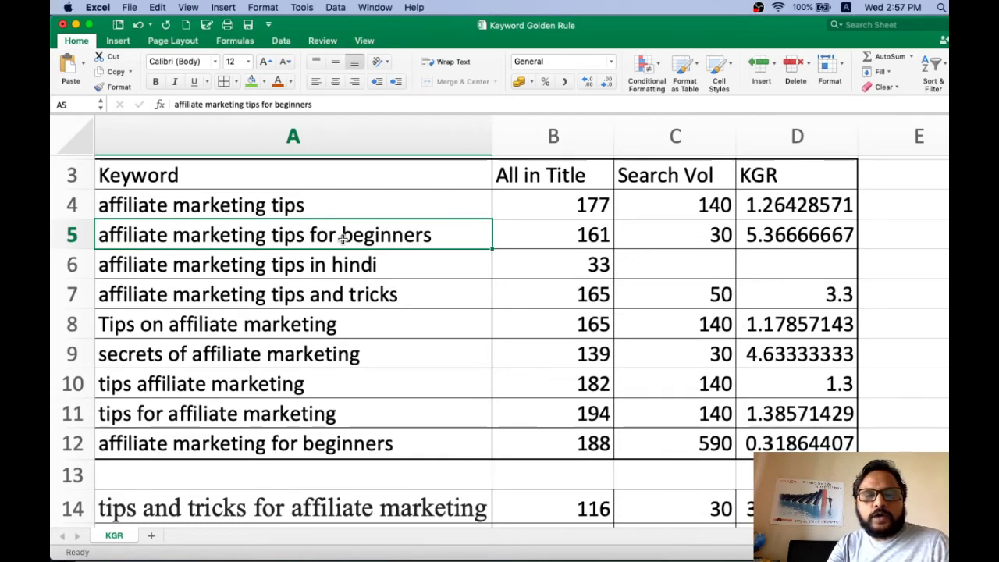
Step: Switch to Safari and open the digitalgurusanjog.com blog in a new tab
{"action": "mouse_move", "coordinate": [160, 550]}
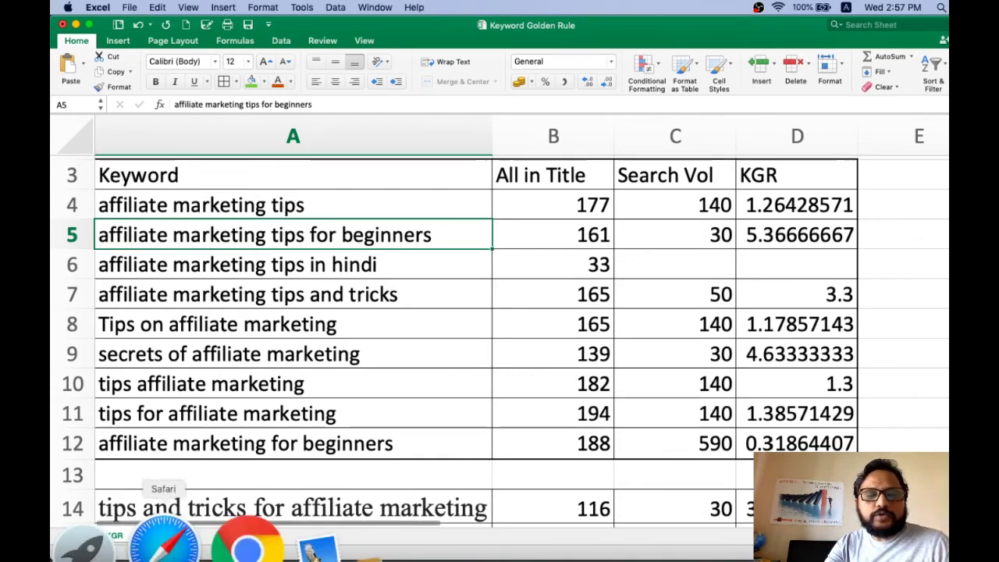
{"action": "left_click", "coordinate": [218, 545]}
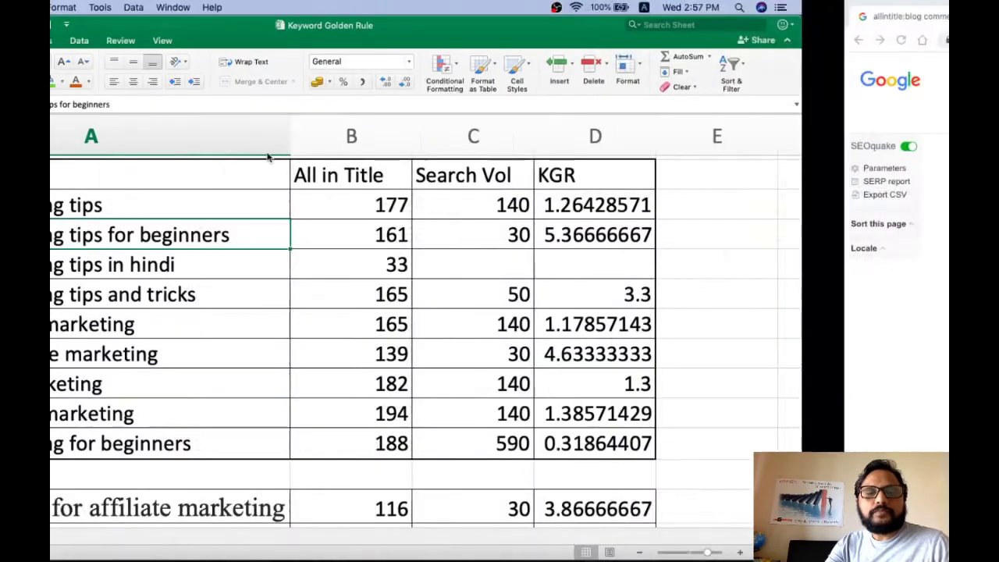
{"action": "left_click", "coordinate": [171, 539]}
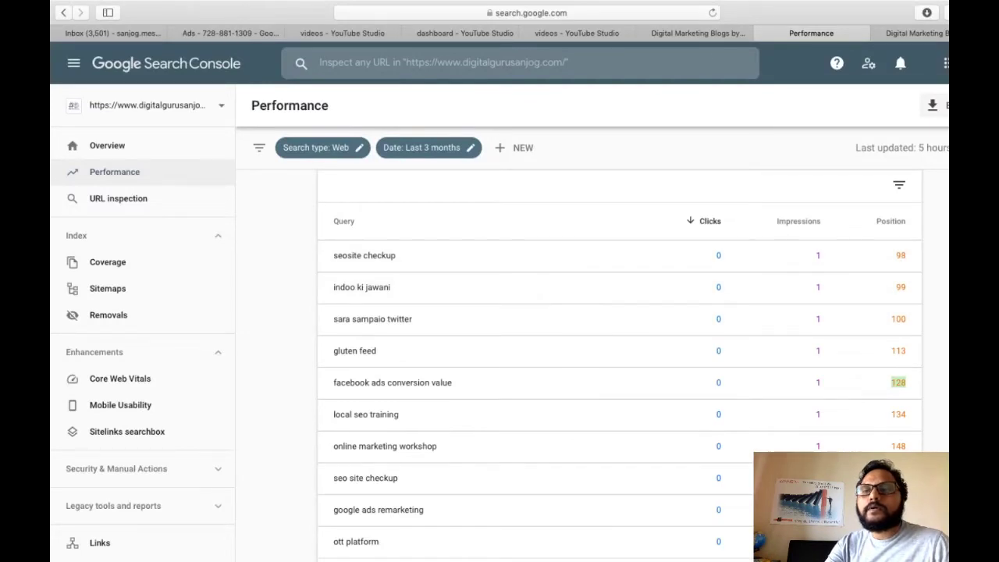
{"action": "key", "text": "super+t"}
{"action": "left_click", "coordinate": [562, 370]}
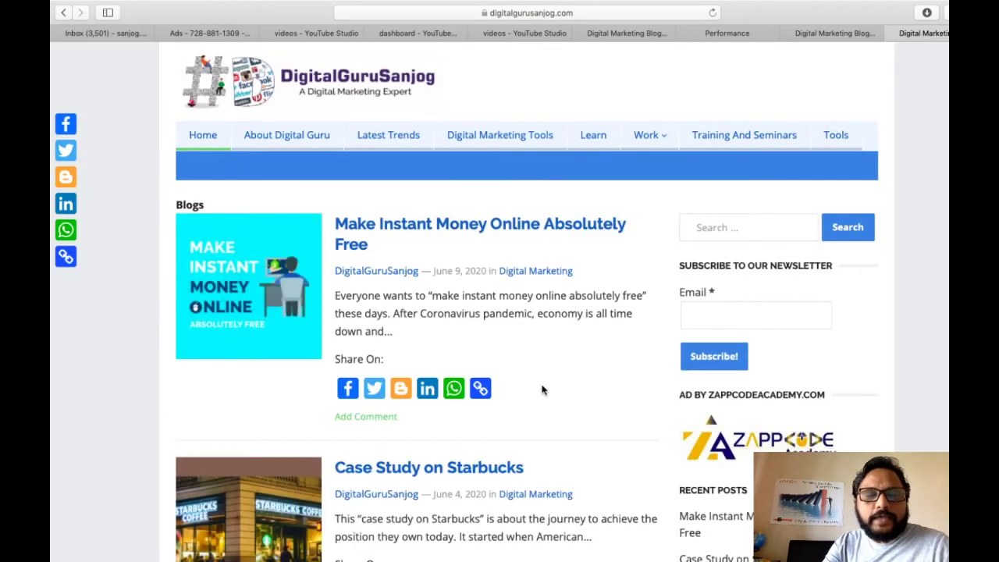
Step: Browse the blog's published posts and open the article "How To Start Affiliate Marketing in India"
{"action": "scroll", "coordinate": [542, 390], "scroll_direction": "down", "scroll_amount": 10}
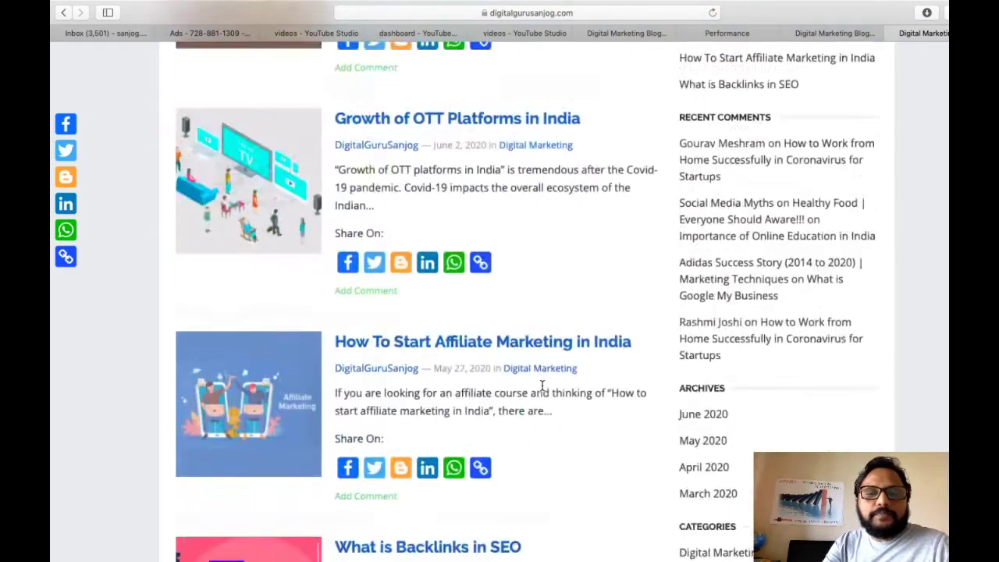
{"action": "scroll", "coordinate": [542, 386], "scroll_direction": "down", "scroll_amount": 10}
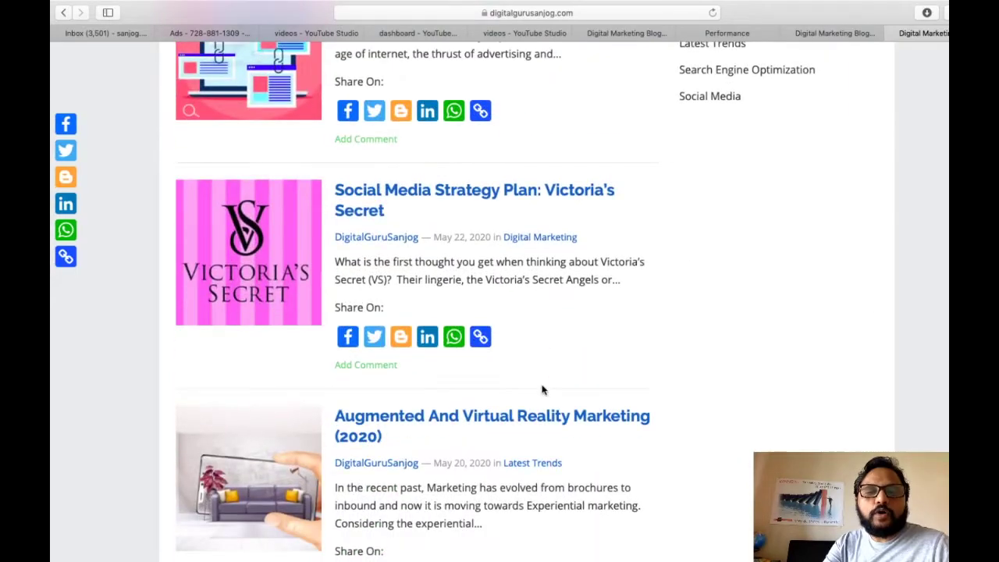
{"action": "scroll", "coordinate": [543, 390], "scroll_direction": "up", "scroll_amount": 8}
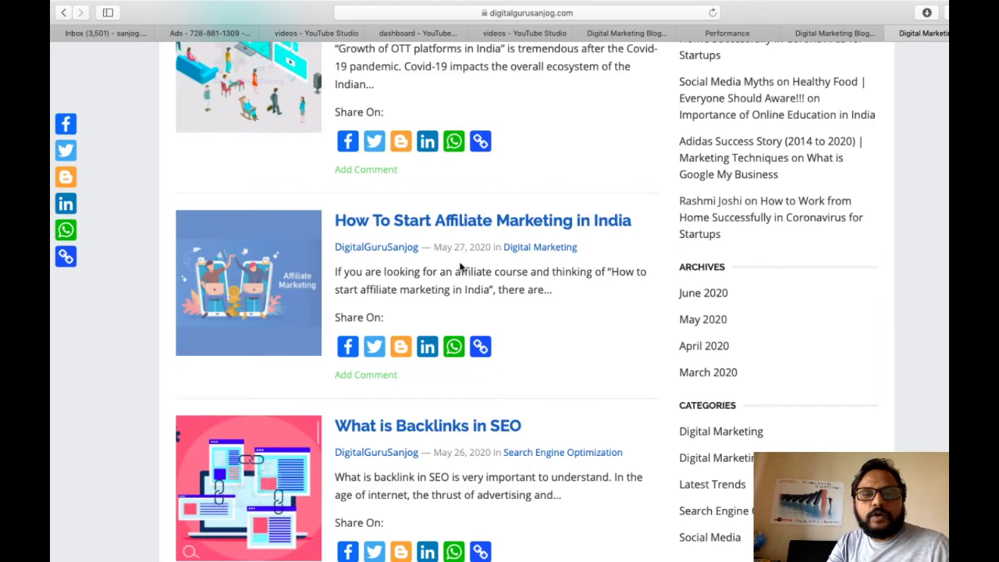
Step: Return to the Search Console Performance report and examine the listed queries with their clicks, impressions and positions
{"action": "left_click", "coordinate": [719, 35]}
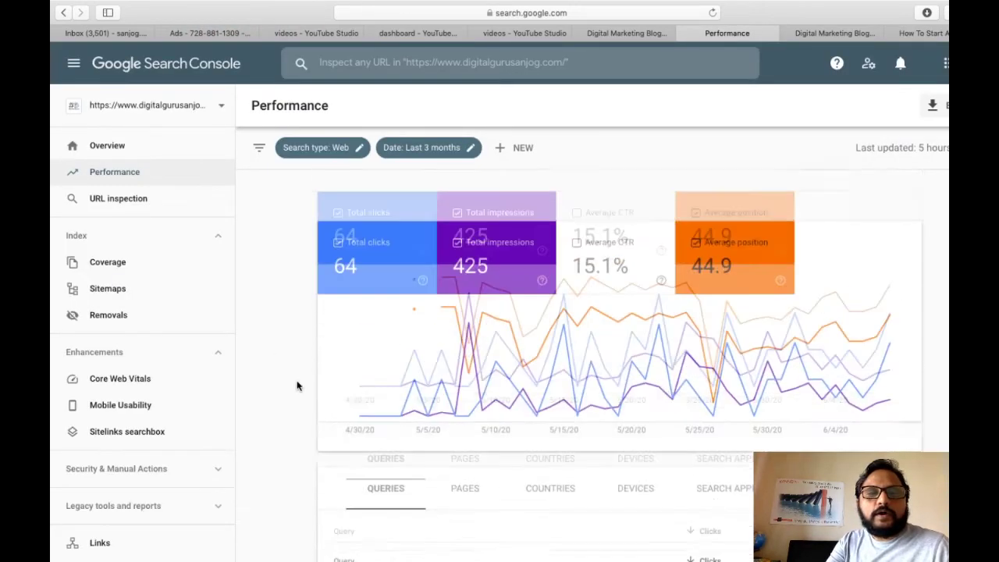
{"action": "scroll", "coordinate": [297, 379], "scroll_direction": "down", "scroll_amount": 5}
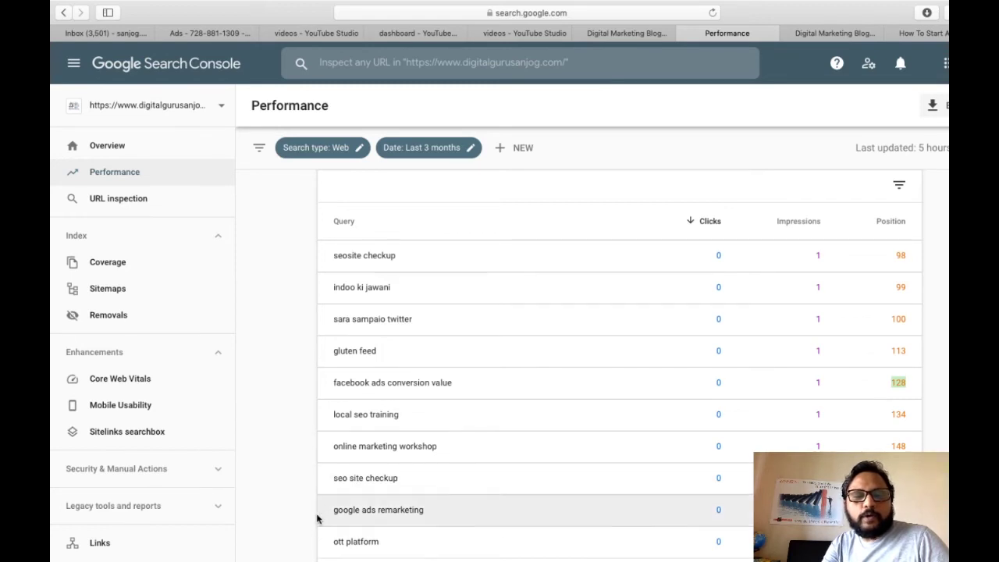
{"action": "scroll", "coordinate": [709, 351], "scroll_direction": "up", "scroll_amount": 4}
{"action": "scroll", "coordinate": [709, 352], "scroll_direction": "down", "scroll_amount": 3}
{"action": "scroll", "coordinate": [644, 396], "scroll_direction": "down", "scroll_amount": 2}
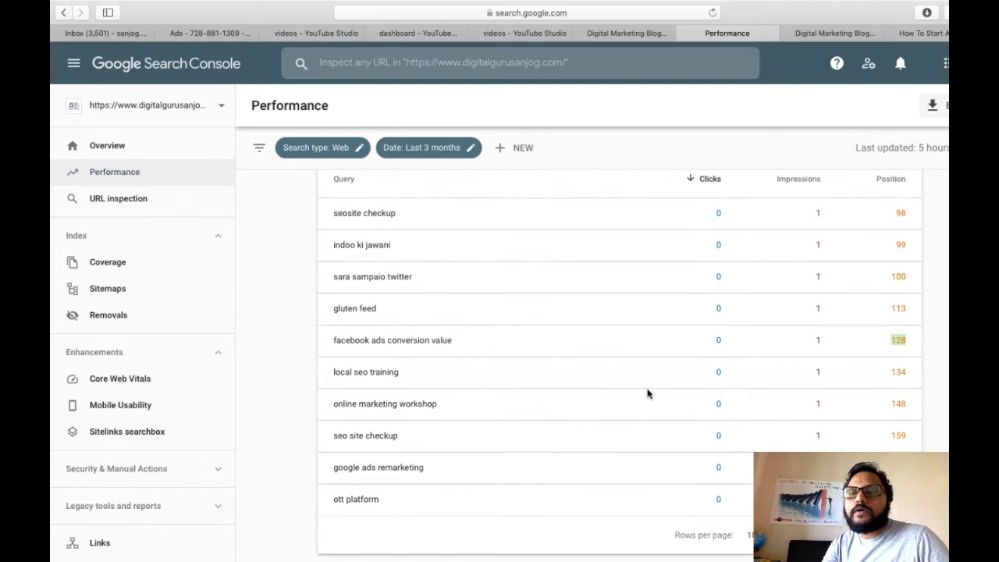
{"action": "scroll", "coordinate": [655, 386], "scroll_direction": "up", "scroll_amount": 1}
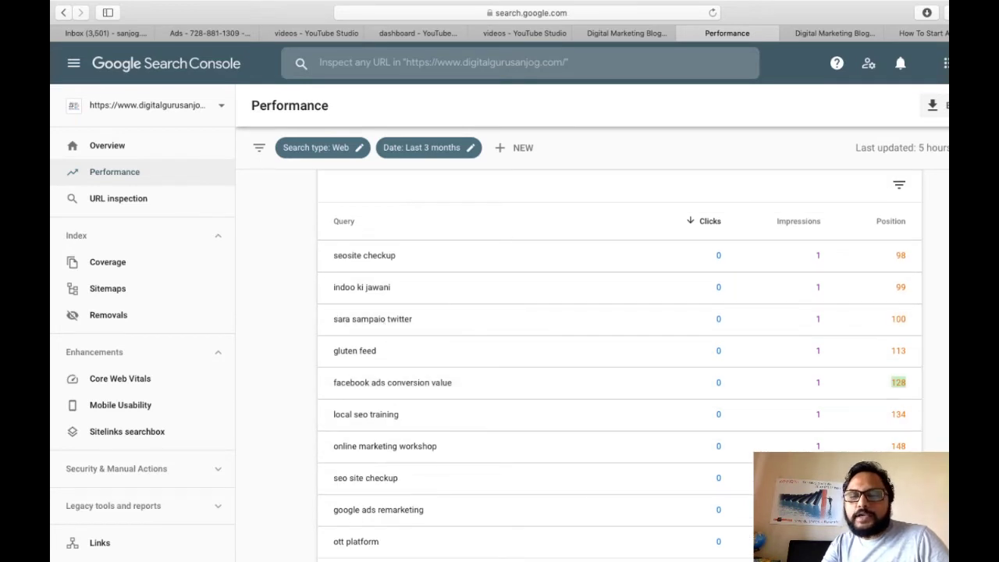
Step: Go back through the pages of the Queries table to the first page, starting with "netflix marketing strategy"
{"action": "left_click", "coordinate": [866, 560]}
{"action": "left_click", "coordinate": [866, 560]}
{"action": "left_click", "coordinate": [866, 560]}
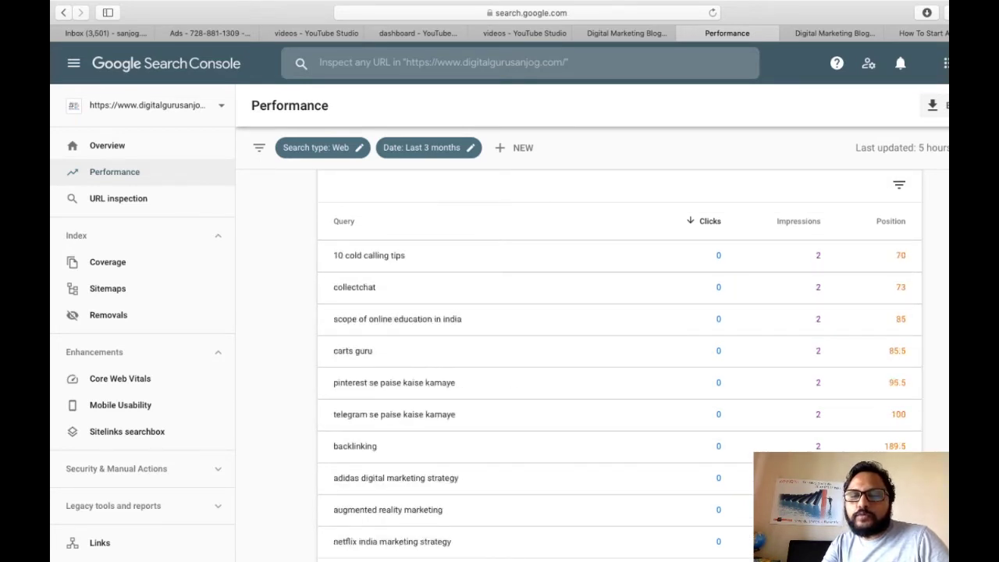
{"action": "left_click", "coordinate": [866, 561]}
{"action": "left_click", "coordinate": [866, 560]}
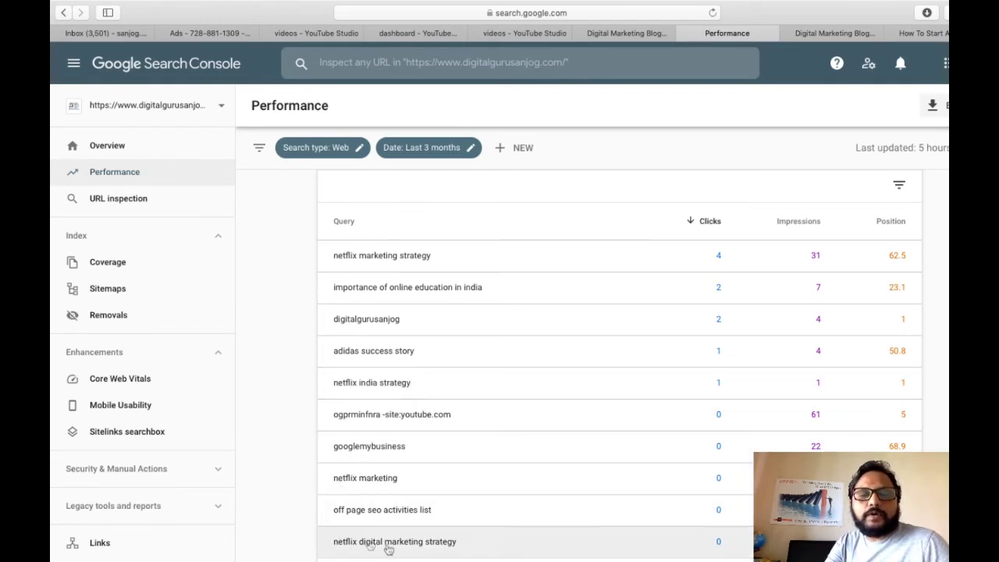
Step: Check the position of the query "how to start affiliate marketing in india" and advance to the query page starting with "10 cold calling tips"
{"action": "scroll", "coordinate": [620, 390], "scroll_direction": "down", "scroll_amount": 5}
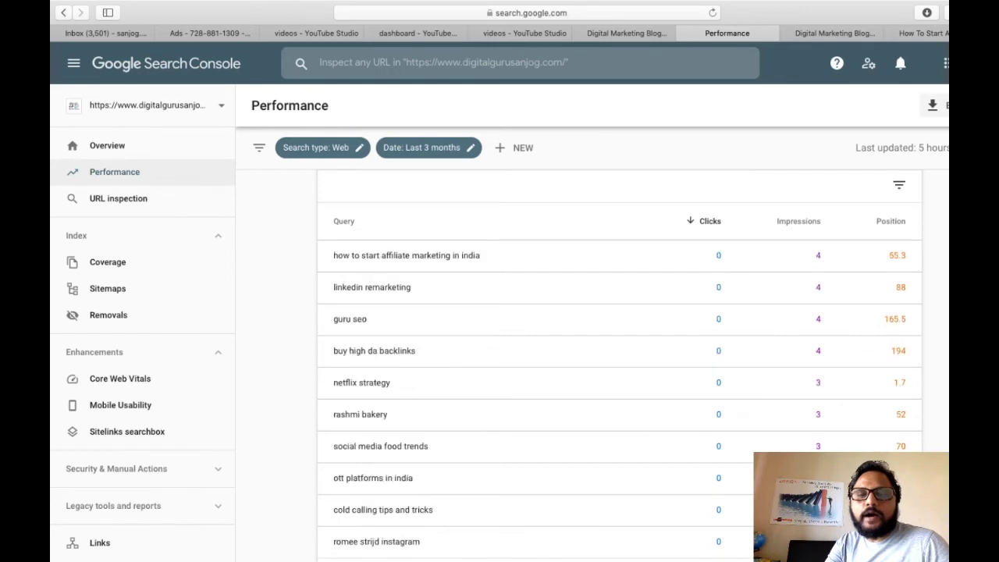
{"action": "scroll", "coordinate": [398, 266], "scroll_direction": "up", "scroll_amount": 3}
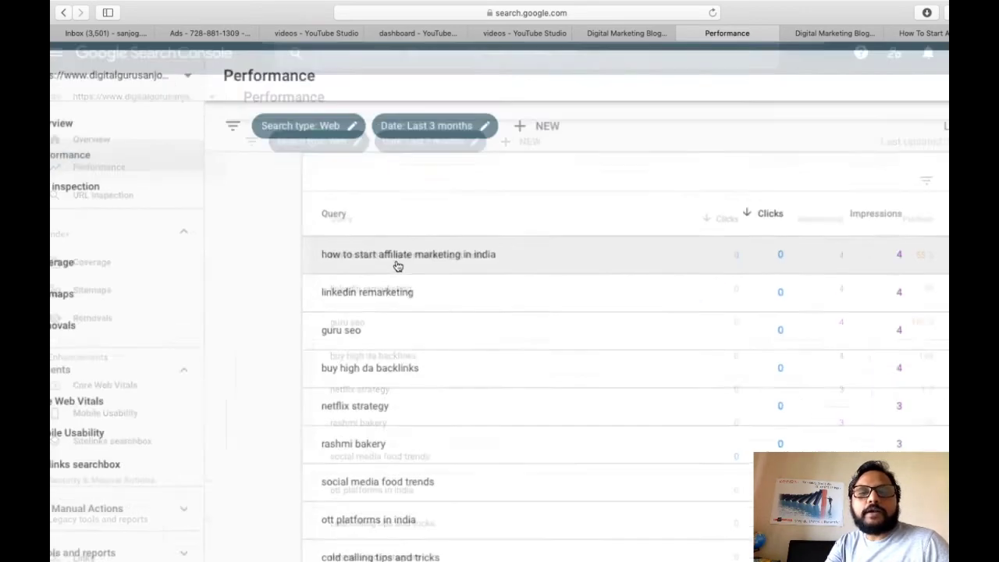
{"action": "scroll", "coordinate": [398, 266], "scroll_direction": "right", "scroll_amount": 2}
{"action": "scroll", "coordinate": [398, 266], "scroll_direction": "down", "scroll_amount": 3}
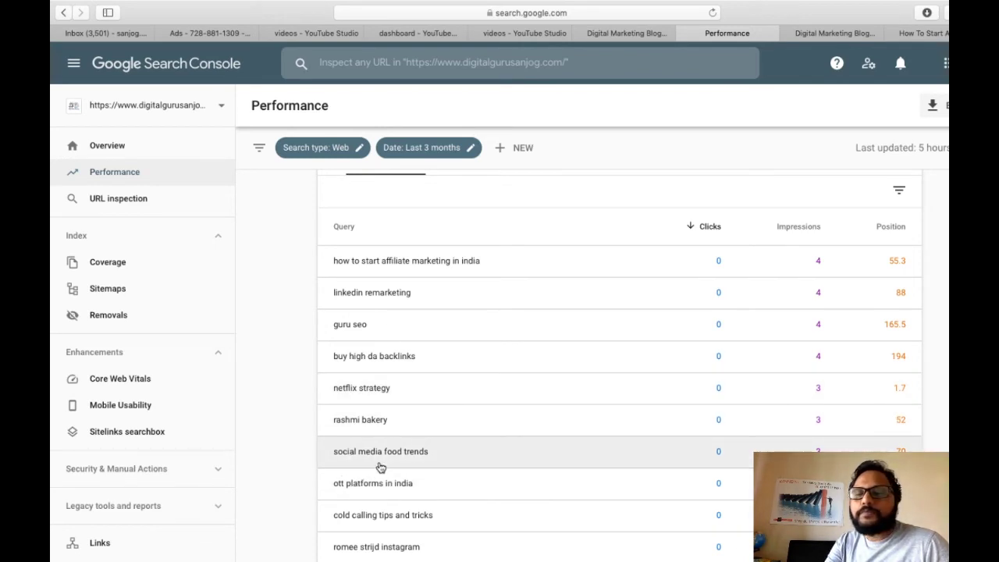
{"action": "scroll", "coordinate": [398, 515], "scroll_direction": "down", "scroll_amount": 1}
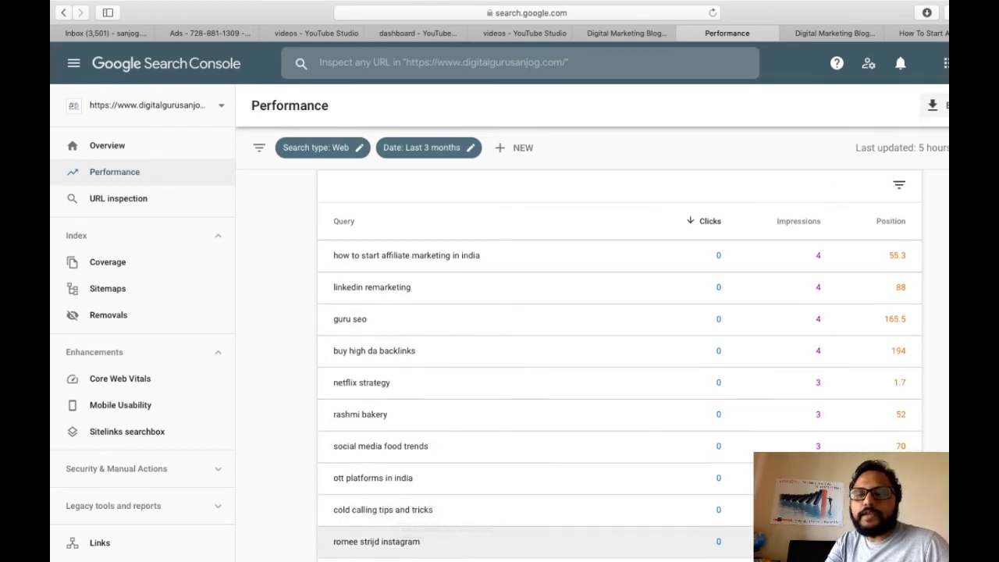
{"action": "left_click", "coordinate": [901, 559]}
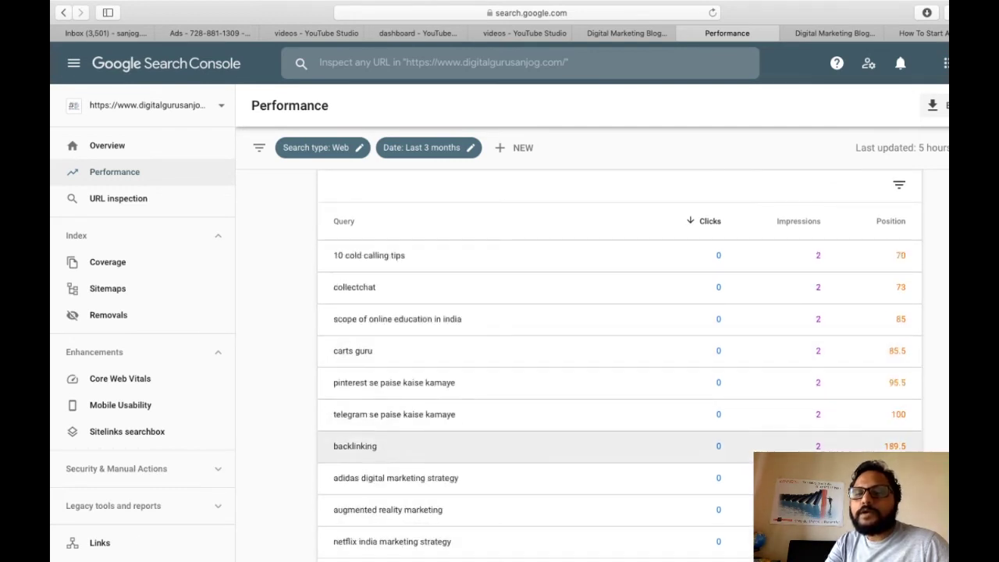